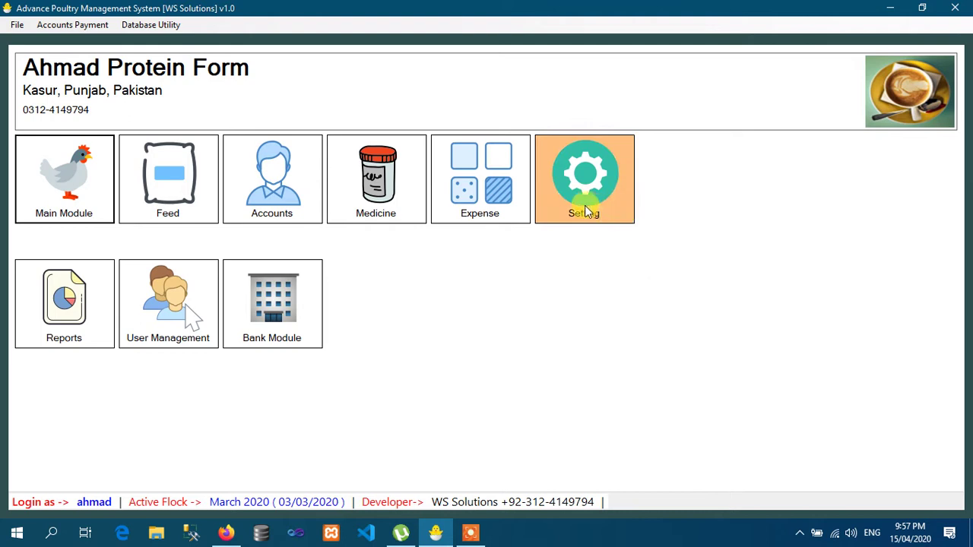
- Close the March 2020 flock of Ahmad Protein Form with closing date 15-Apr-2020 and confirm the closure
left_click(585, 205)
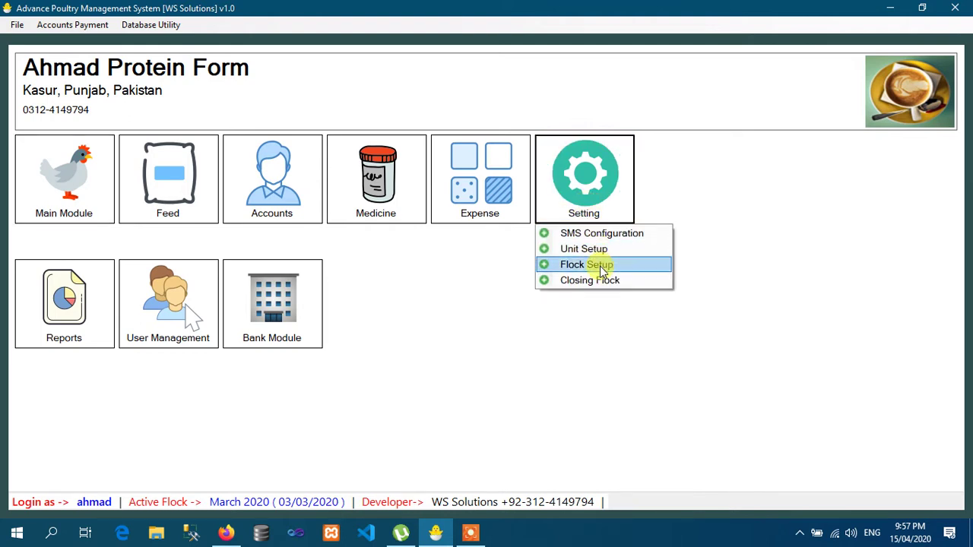
left_click(689, 252)
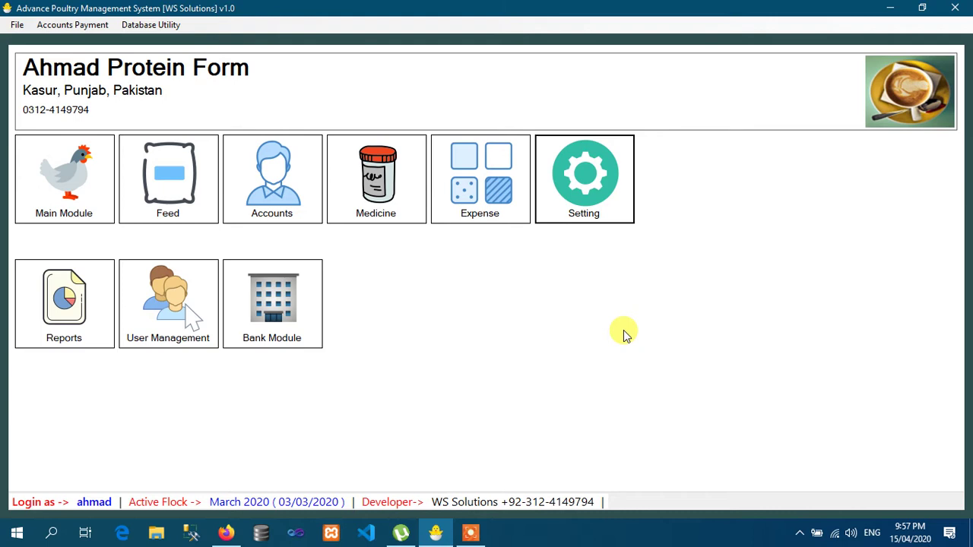
left_click(613, 208)
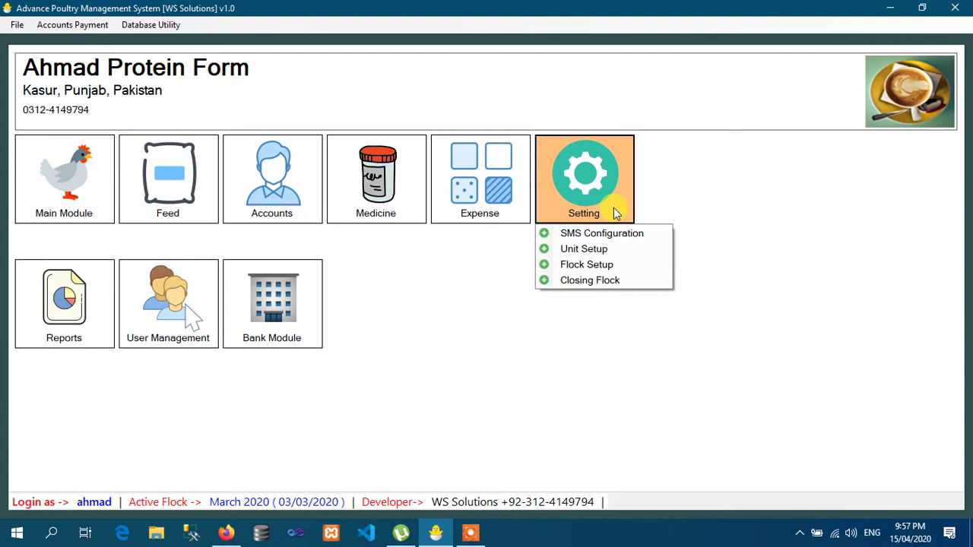
left_click(601, 281)
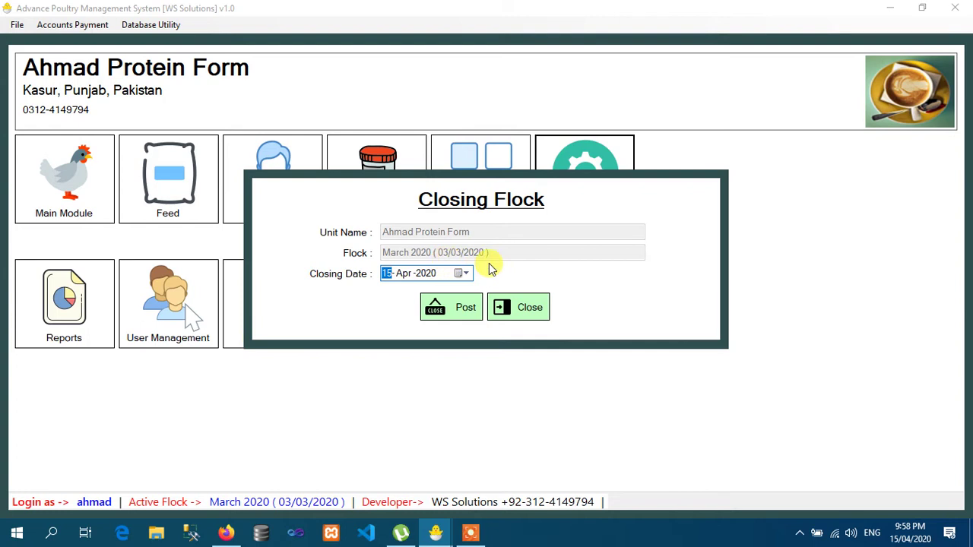
left_click(459, 307)
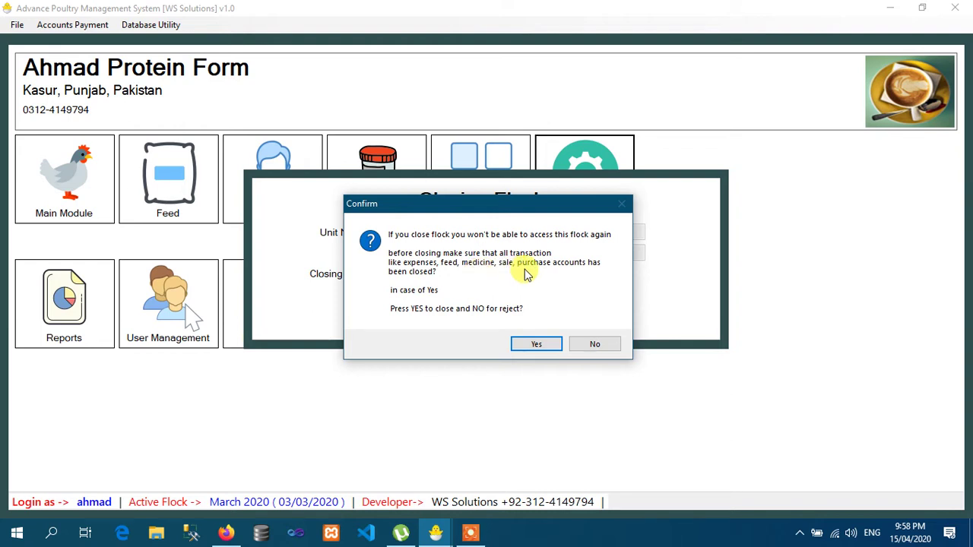
left_click(534, 346)
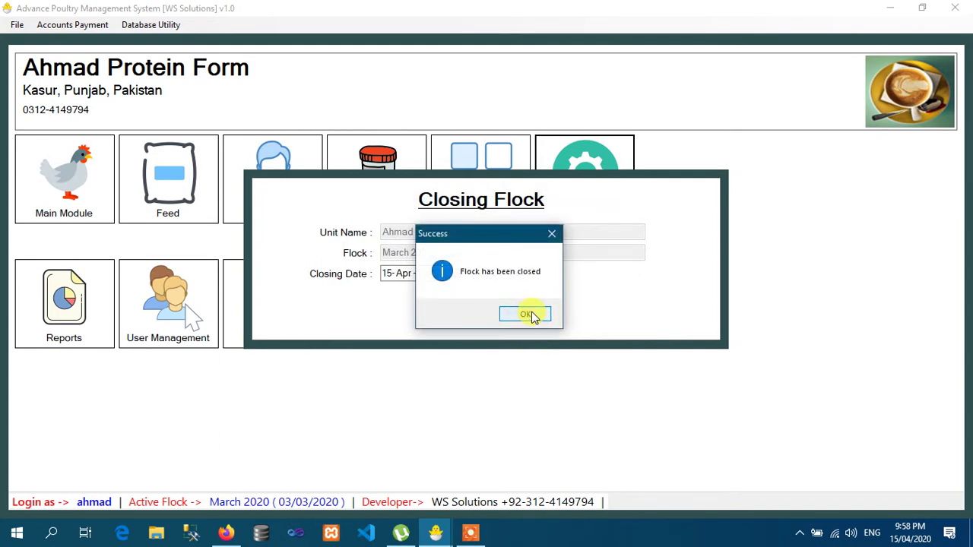
left_click(532, 315)
left_click(530, 308)
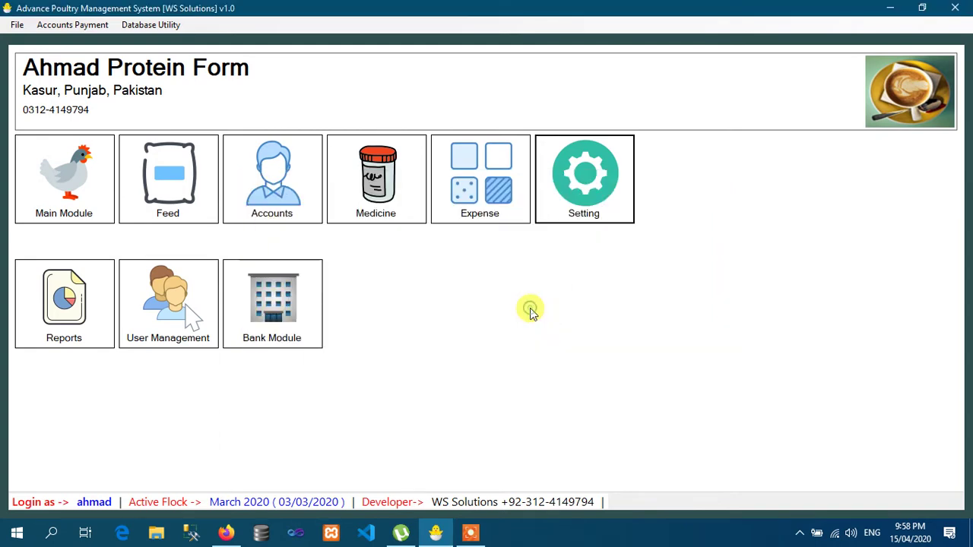
- Exit the poultry management application
left_click(604, 217)
left_click(724, 253)
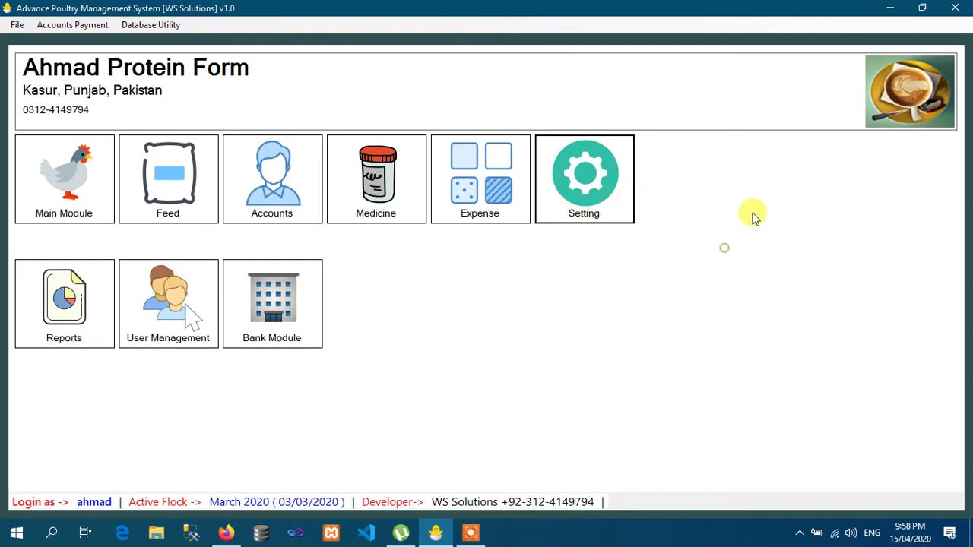
left_click(957, 8)
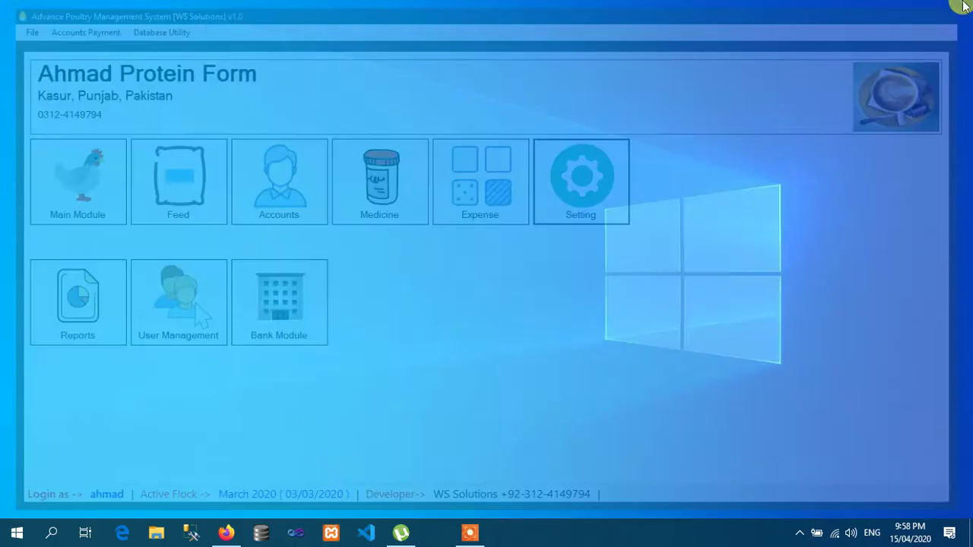
left_click(800, 532)
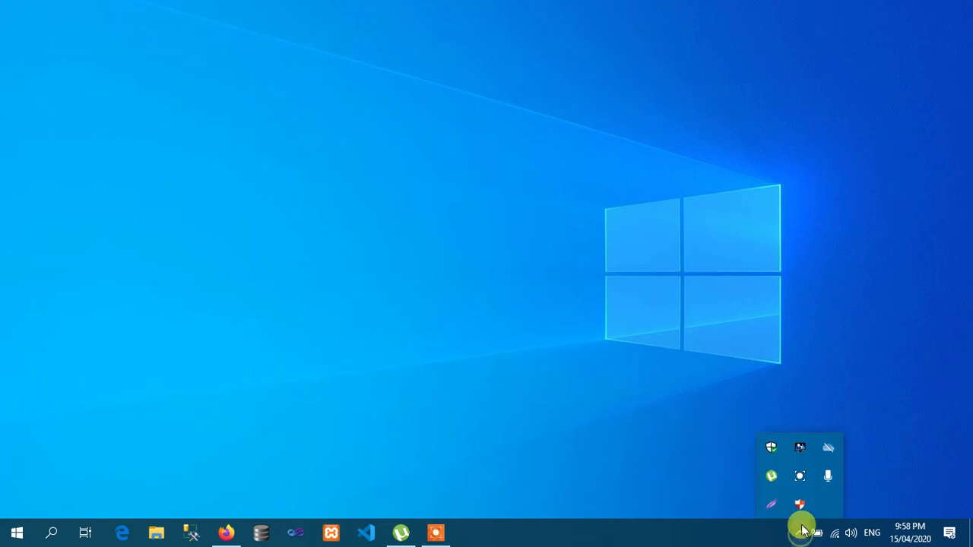
left_click(798, 477)
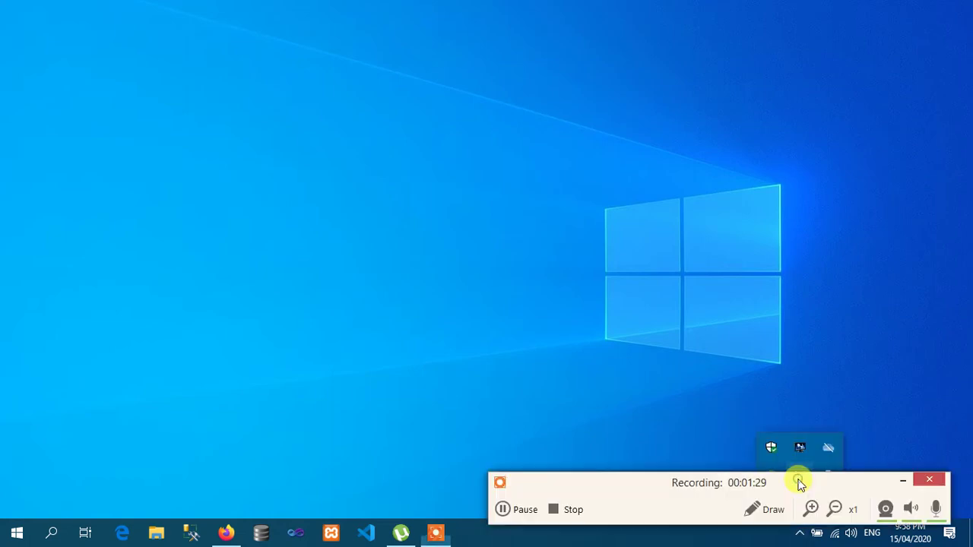
left_click(526, 510)
left_click(524, 510)
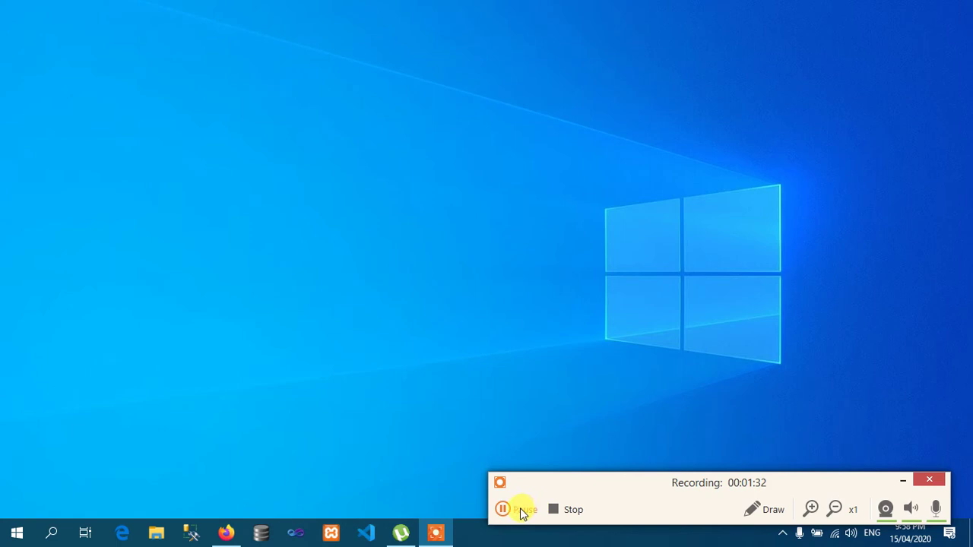
left_click(525, 510)
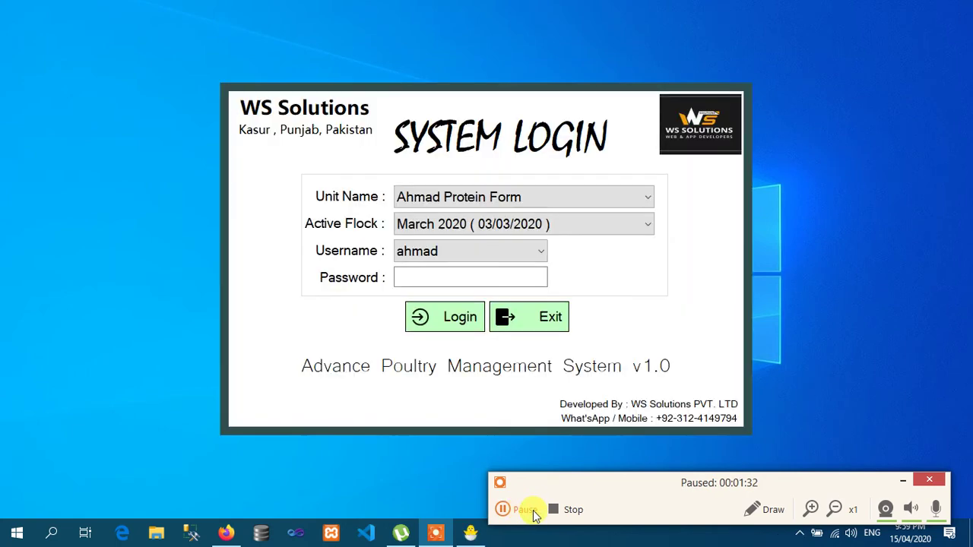
left_click(903, 481)
- Log in to the Ahmad Protein Form unit by entering the account password
left_click(463, 197)
left_click(463, 199)
left_click(466, 275)
type("**")
key("Return")
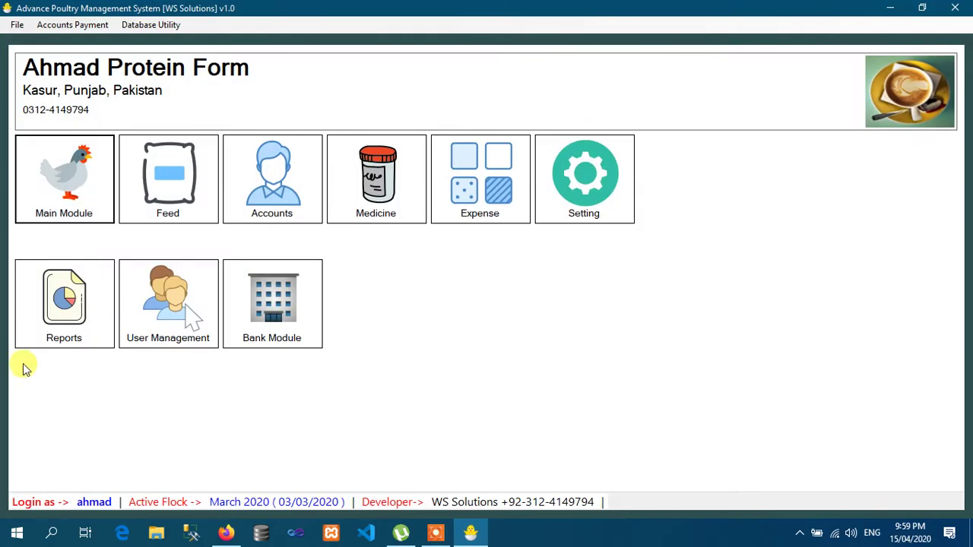
- Prepare the Flock Profit / Loss Report and generate its printable document
left_click(85, 287)
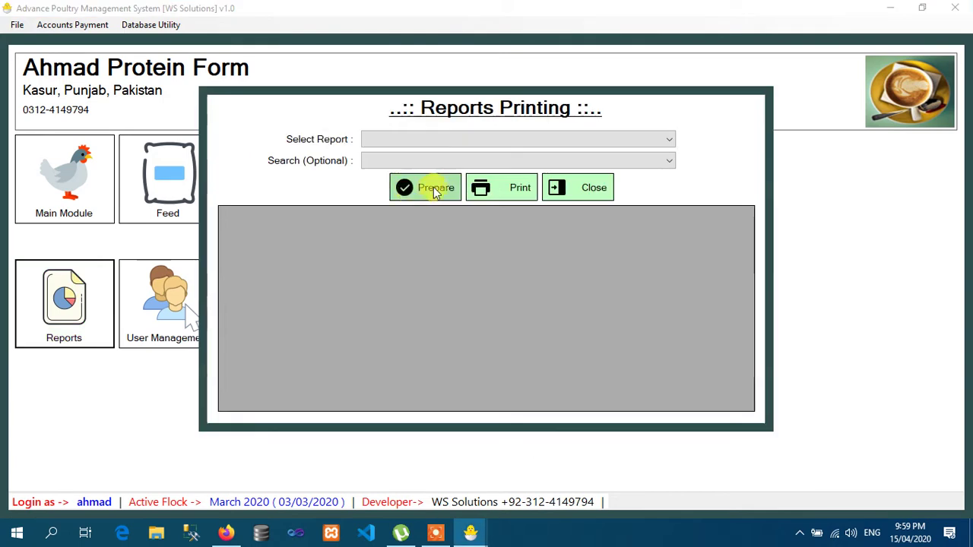
left_click(457, 143)
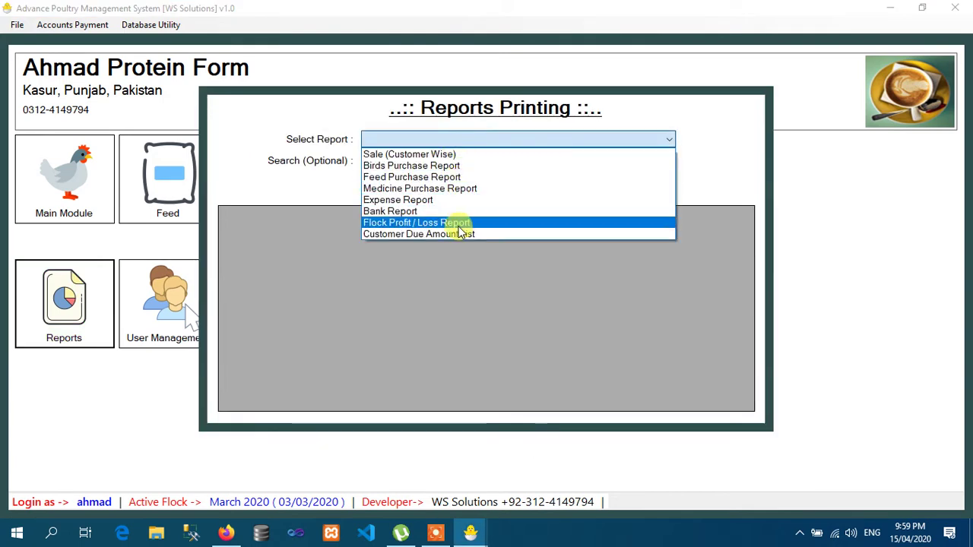
left_click(435, 225)
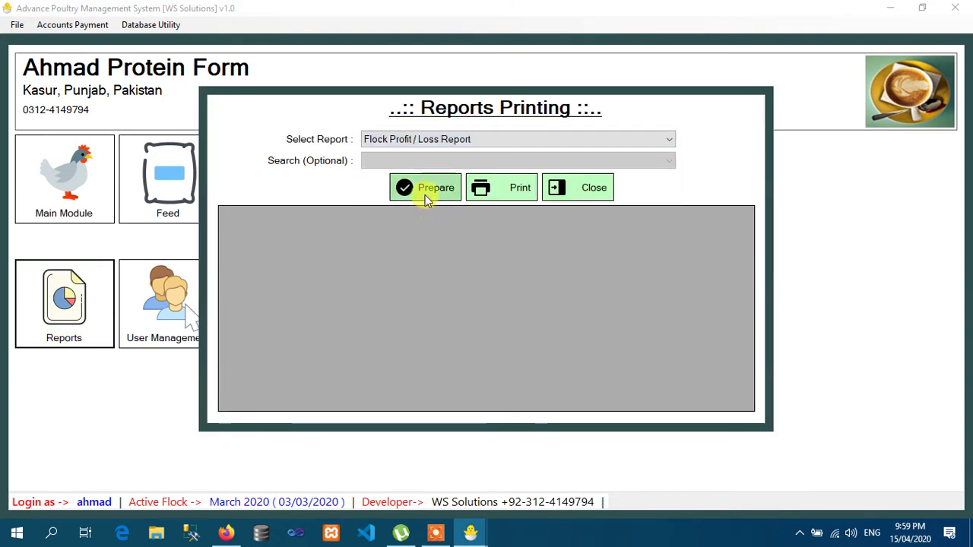
left_click(425, 191)
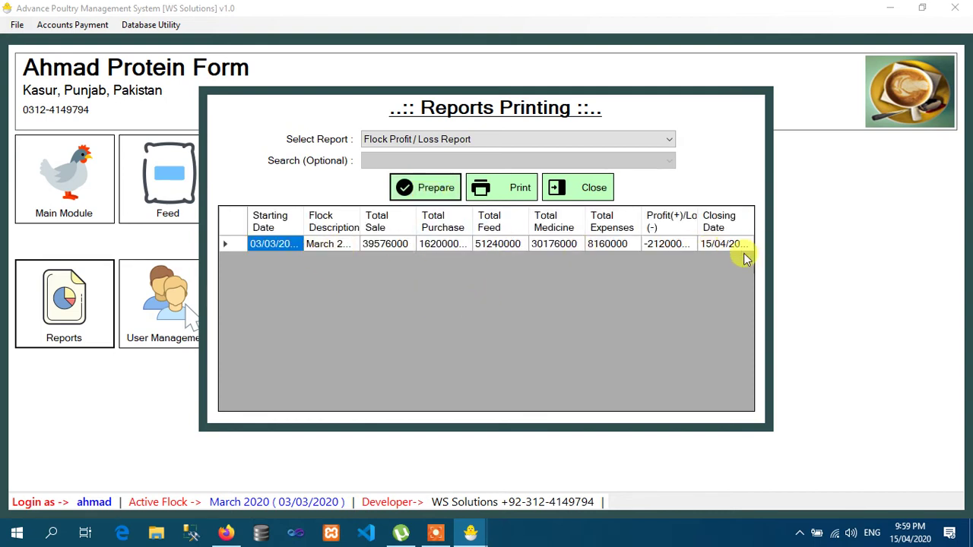
left_click(510, 190)
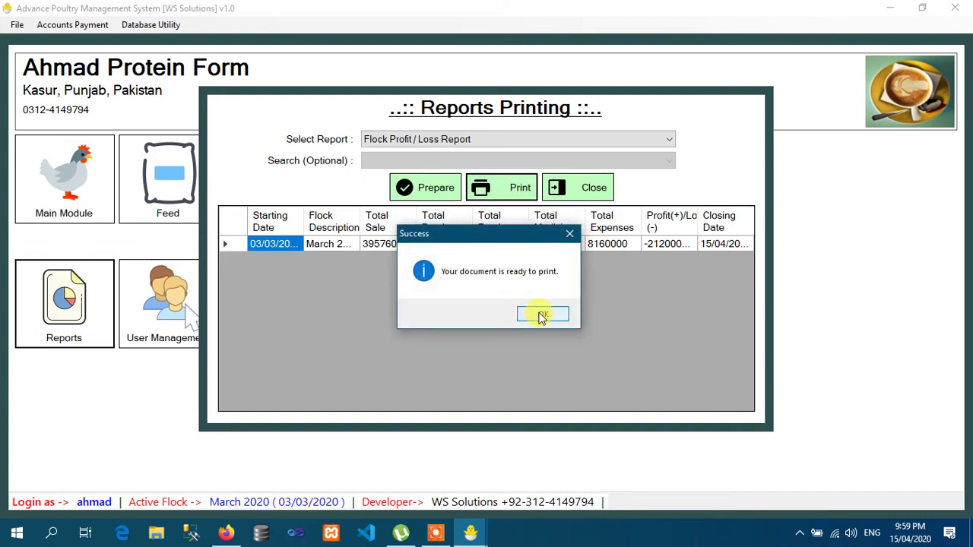
left_click(539, 314)
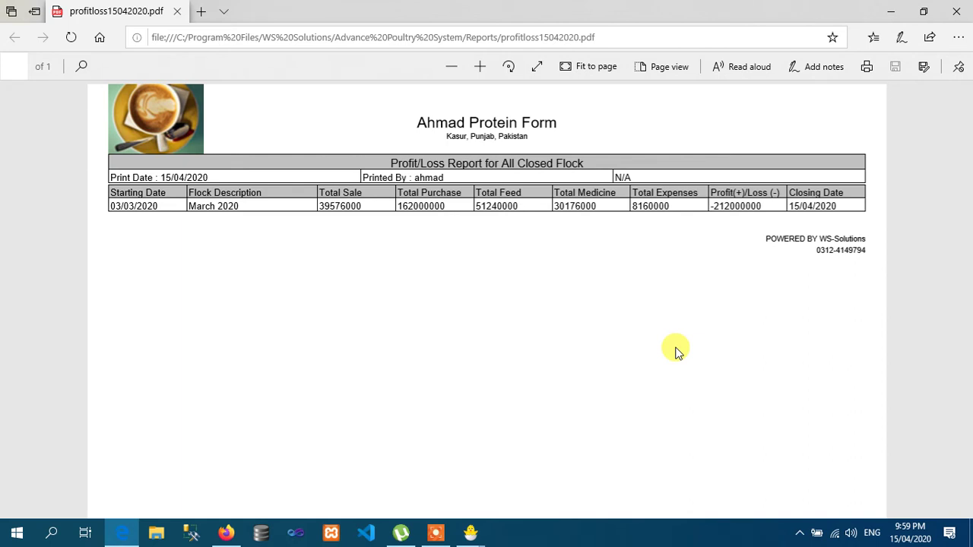
- Examine the March 2020 flock's sale, purchase, feed, medicine, expense and profit/loss figures in the report
double_click(236, 208)
left_click(279, 230)
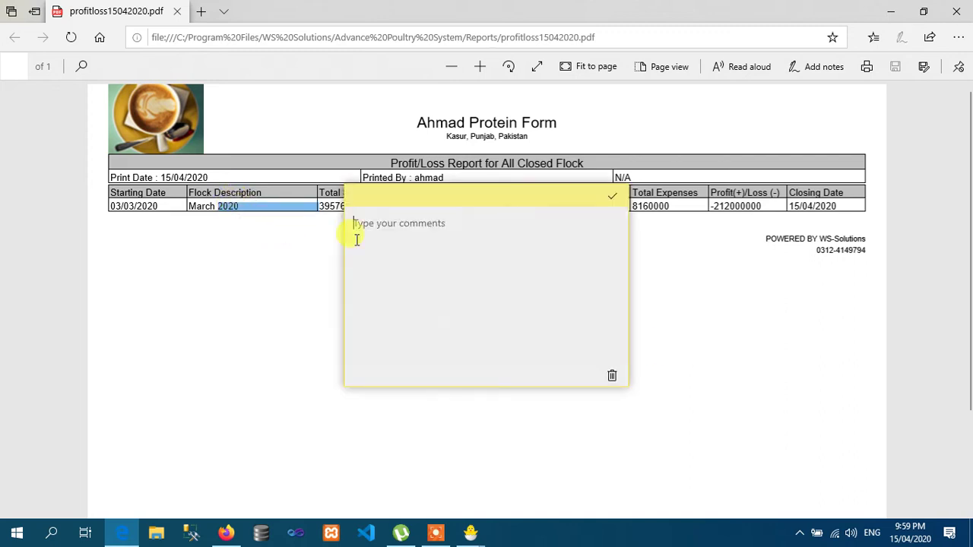
left_click(612, 375)
double_click(348, 207)
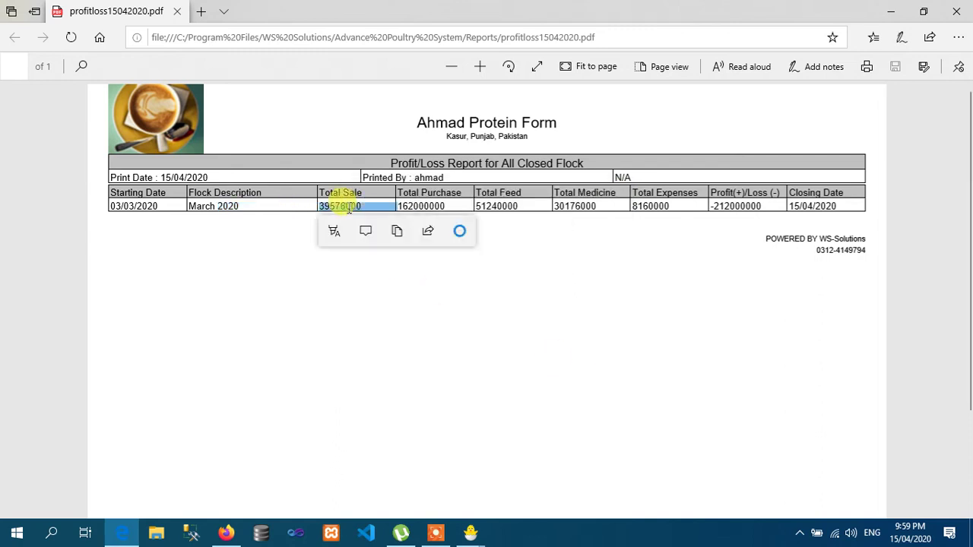
double_click(423, 206)
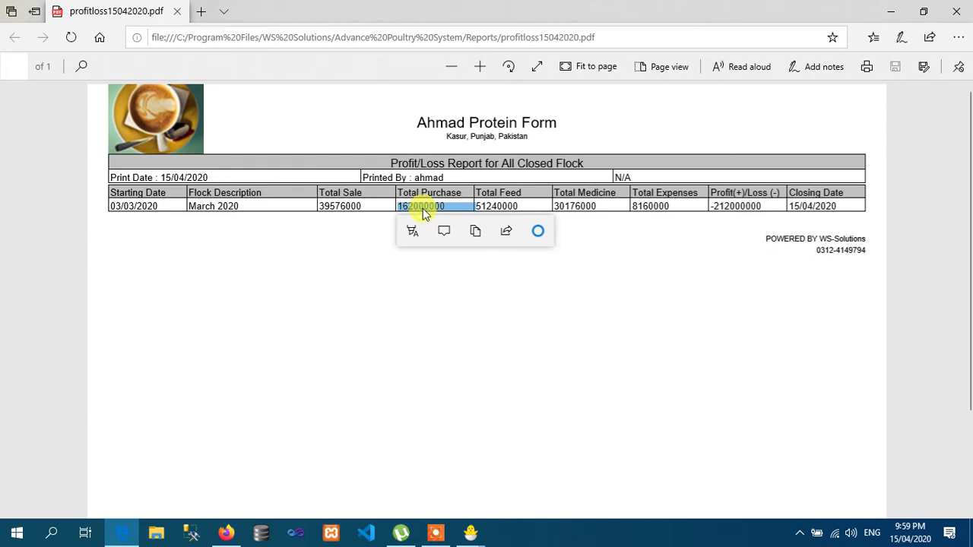
double_click(490, 204)
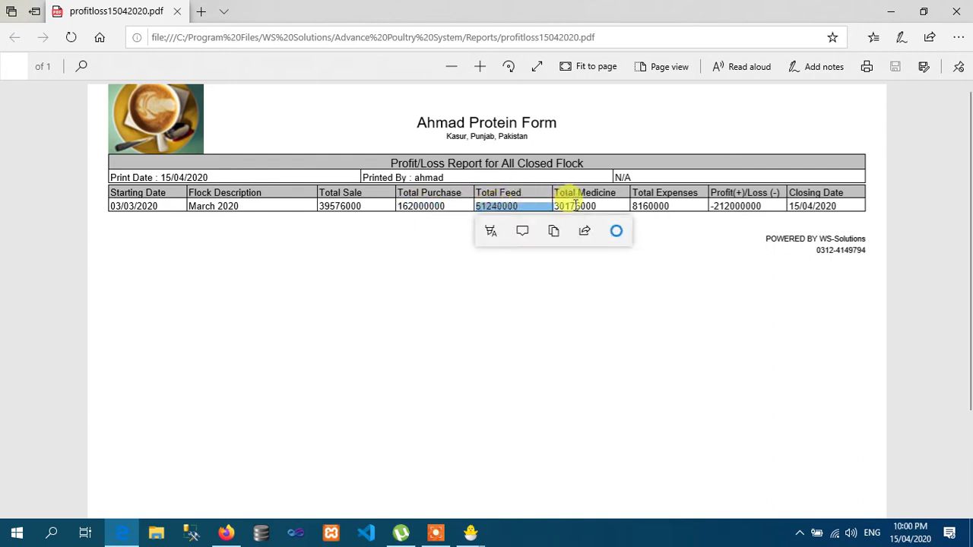
double_click(575, 206)
double_click(650, 207)
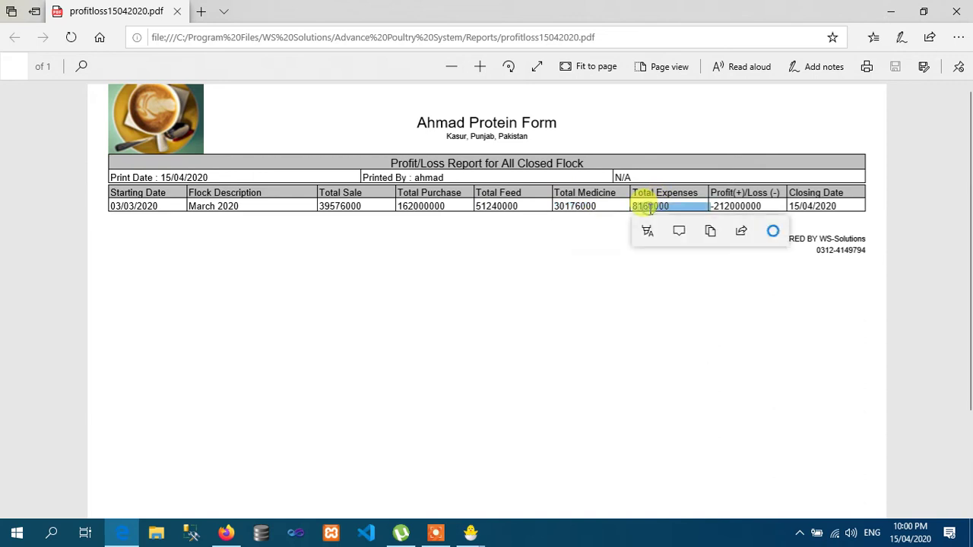
double_click(729, 206)
left_click(663, 255)
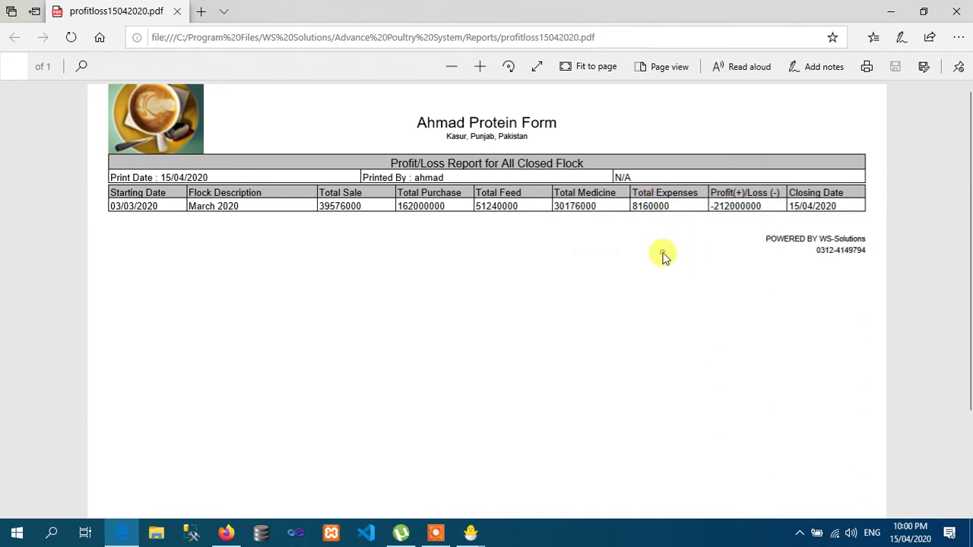
double_click(732, 206)
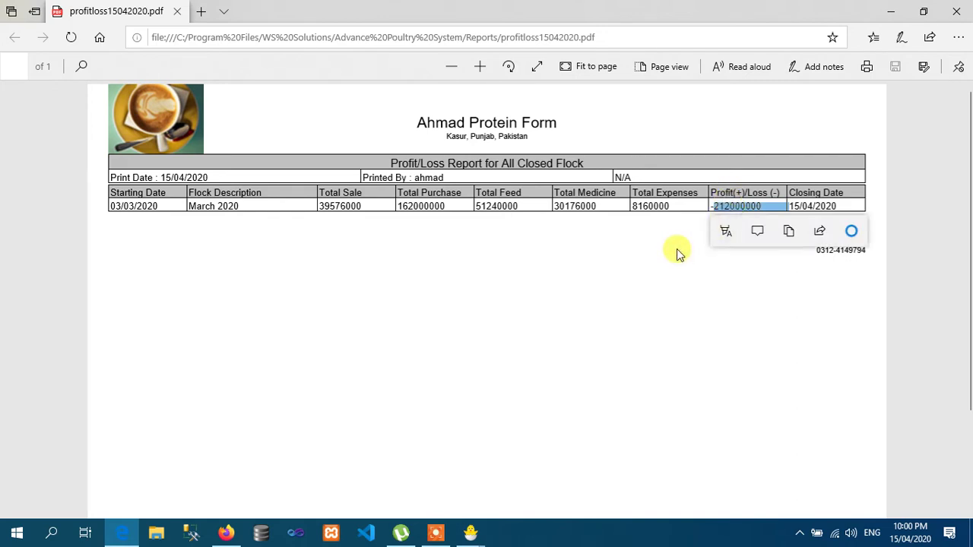
left_click(729, 201)
double_click(729, 206)
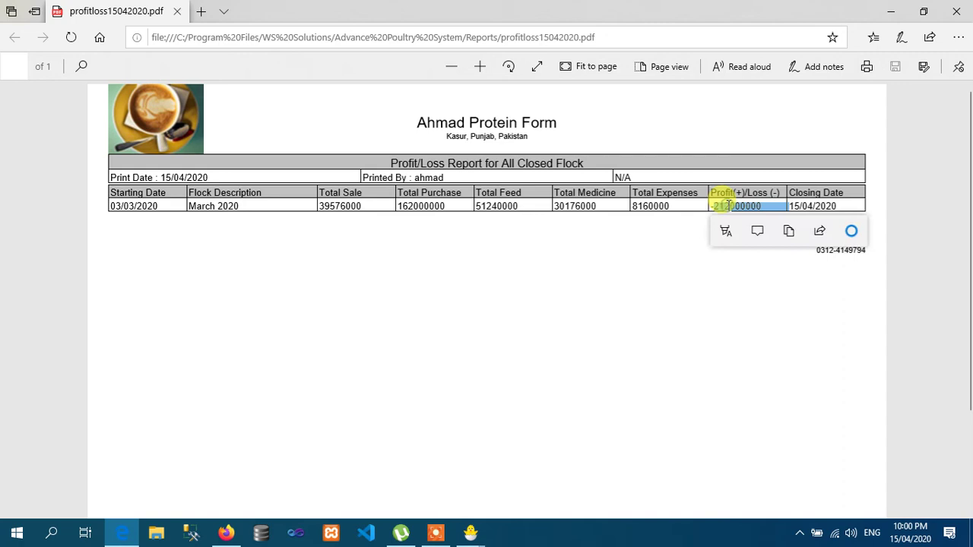
left_click(645, 250)
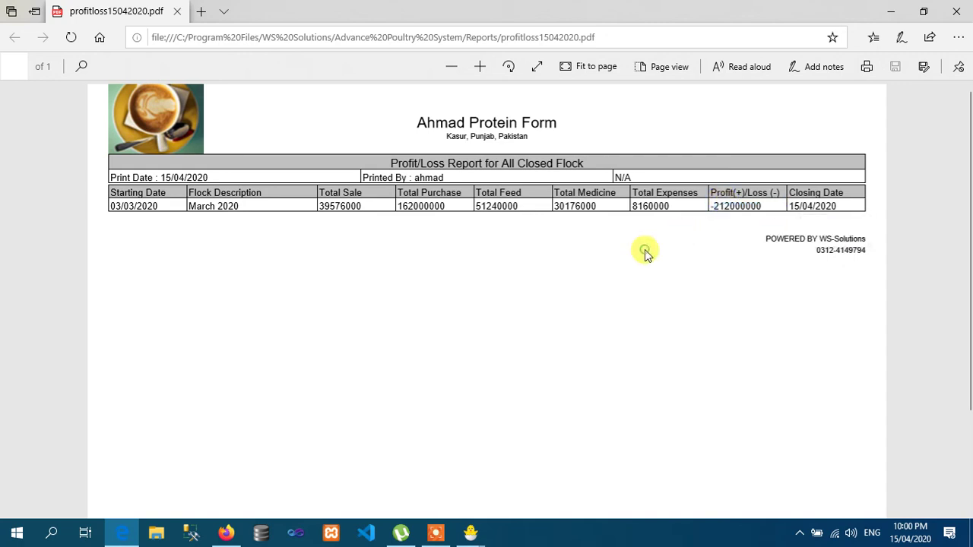
double_click(717, 206)
left_click(593, 316)
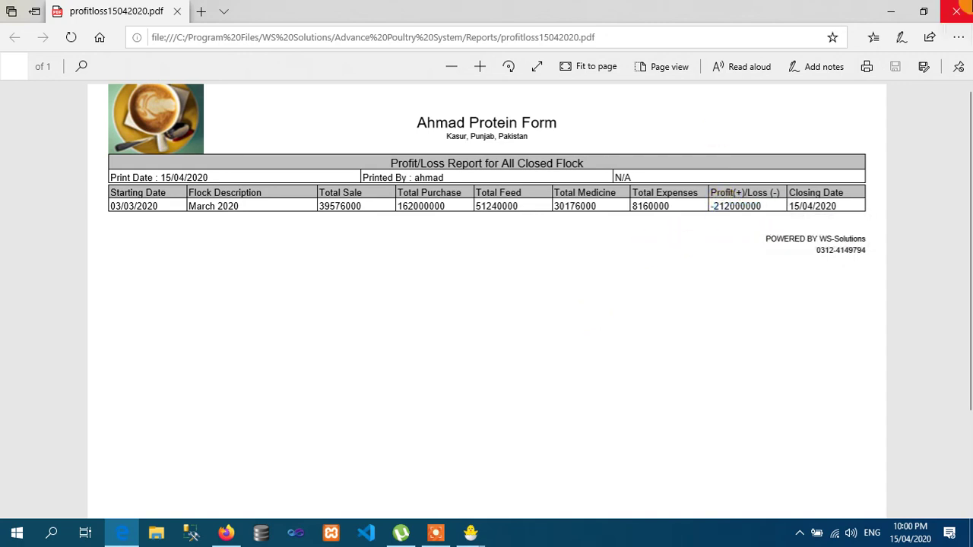
- Close the profit/loss report document and the Reports Printing window
left_click(955, 12)
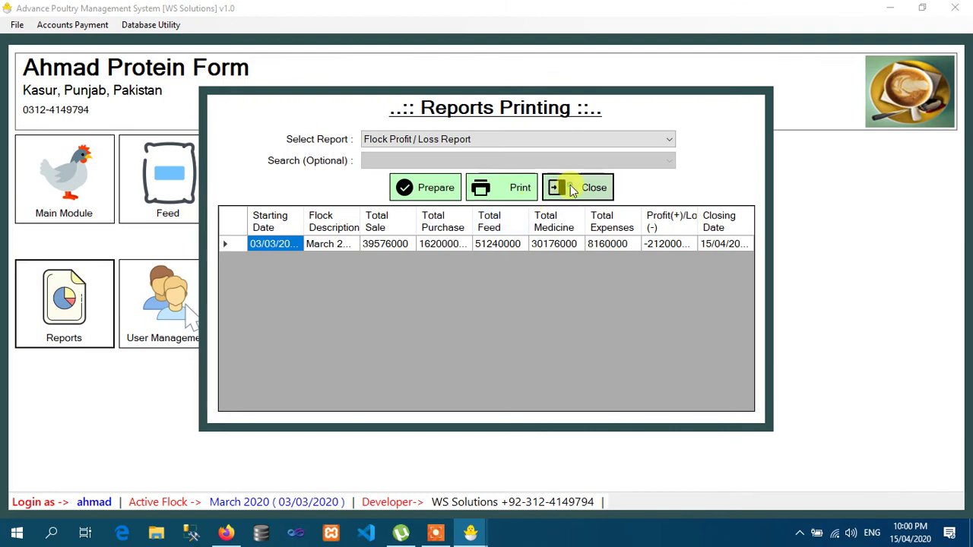
left_click(568, 189)
left_click(65, 305)
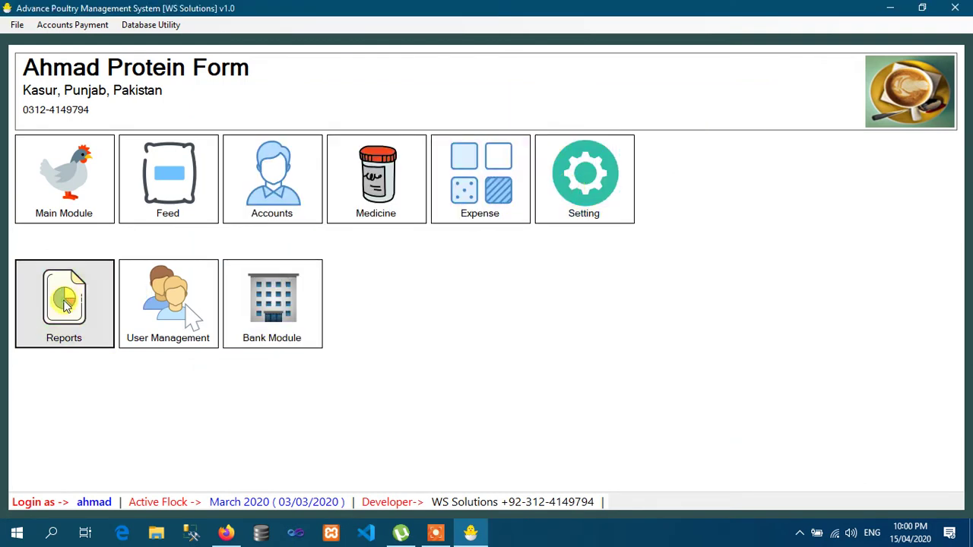
left_click(595, 190)
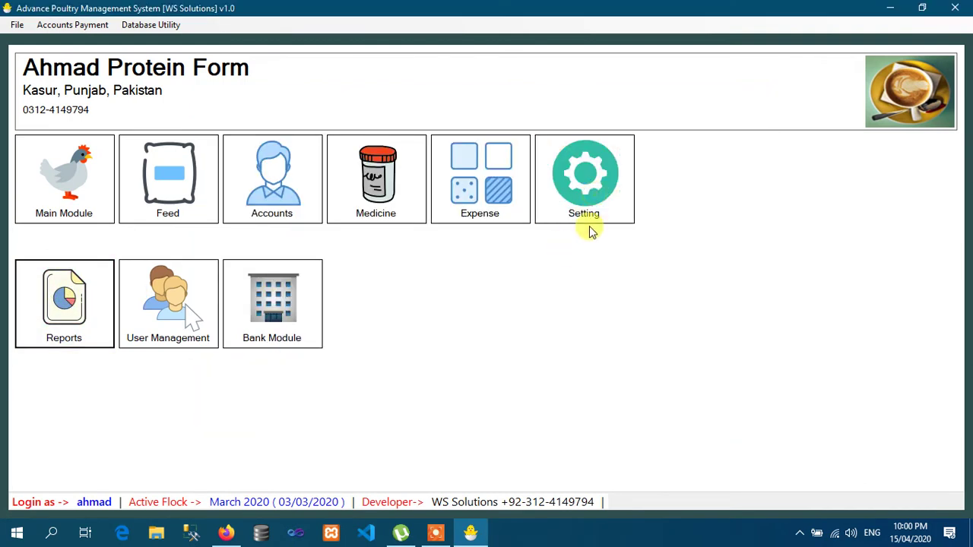
- Add a new flock in Flock Setup for the Ahmad Protein Form unit with the description April 2020 and save it
left_click(585, 214)
left_click(594, 266)
left_click(430, 146)
left_click(431, 148)
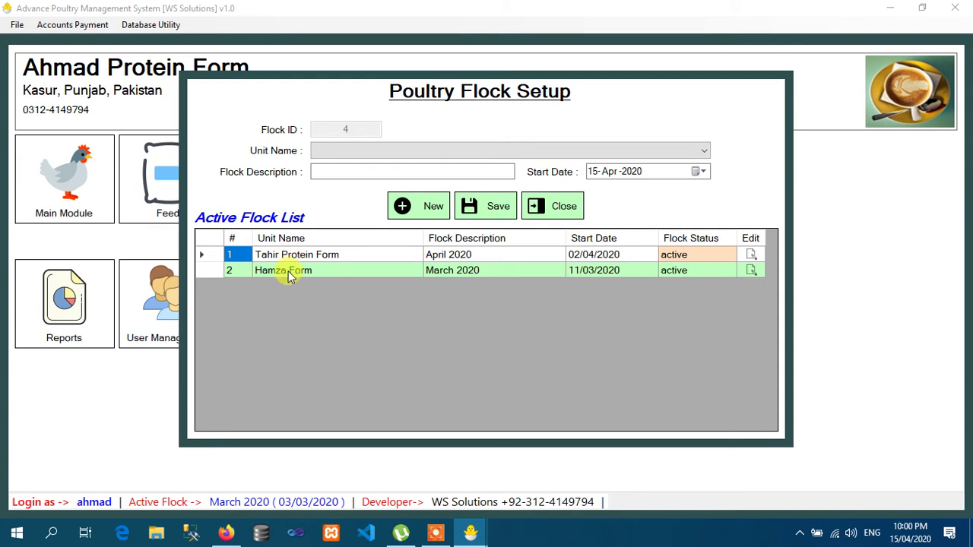
left_click(406, 152)
left_click(407, 166)
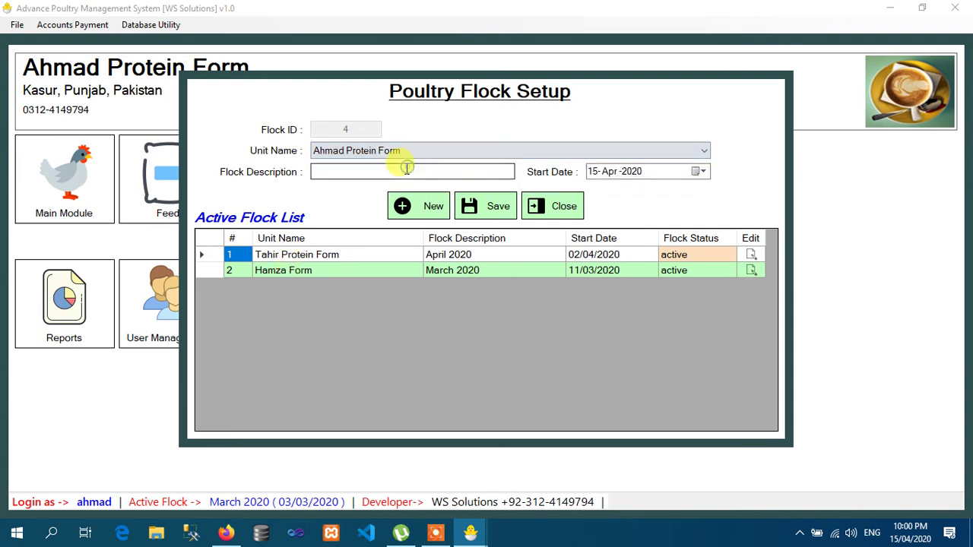
left_click(405, 170)
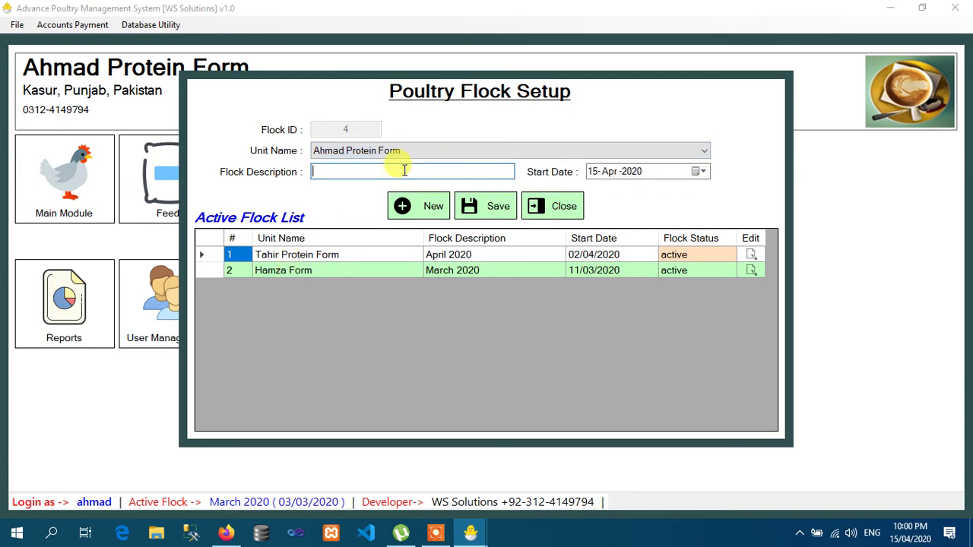
type("April 2020")
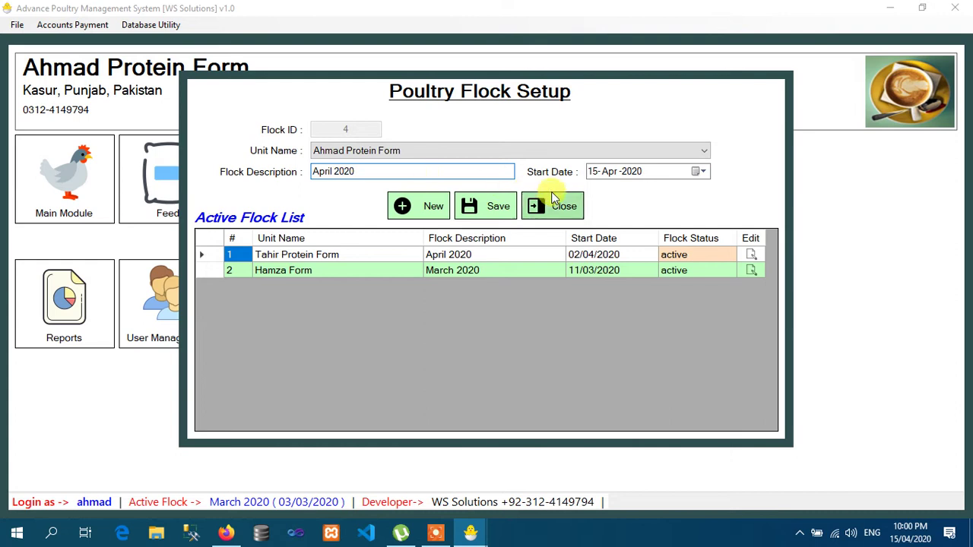
left_click(499, 208)
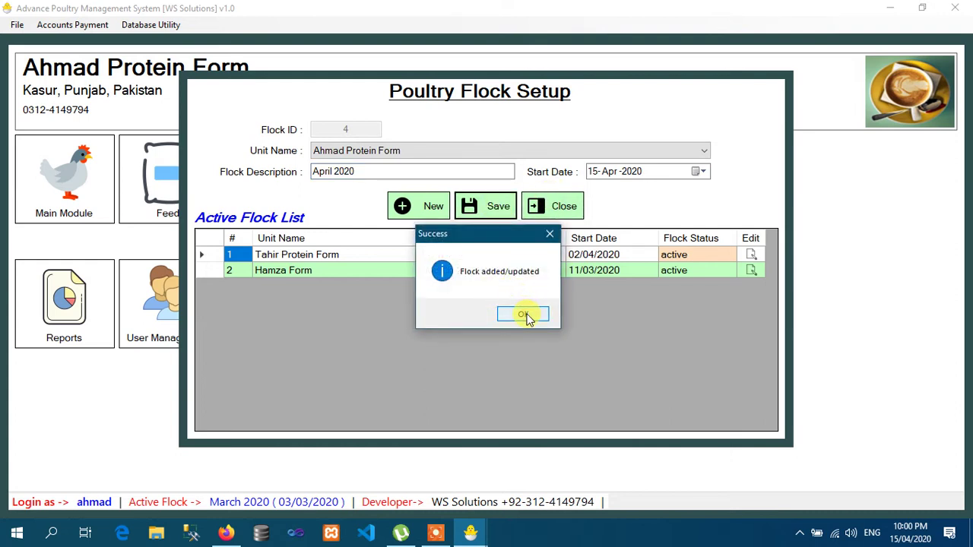
left_click(525, 314)
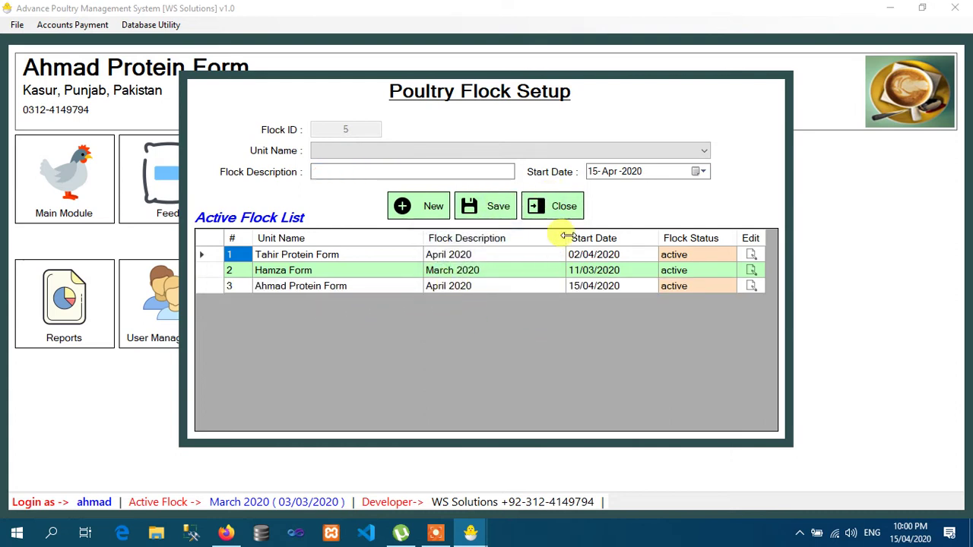
- Close the Poultry Flock Setup window and exit the application
left_click(577, 216)
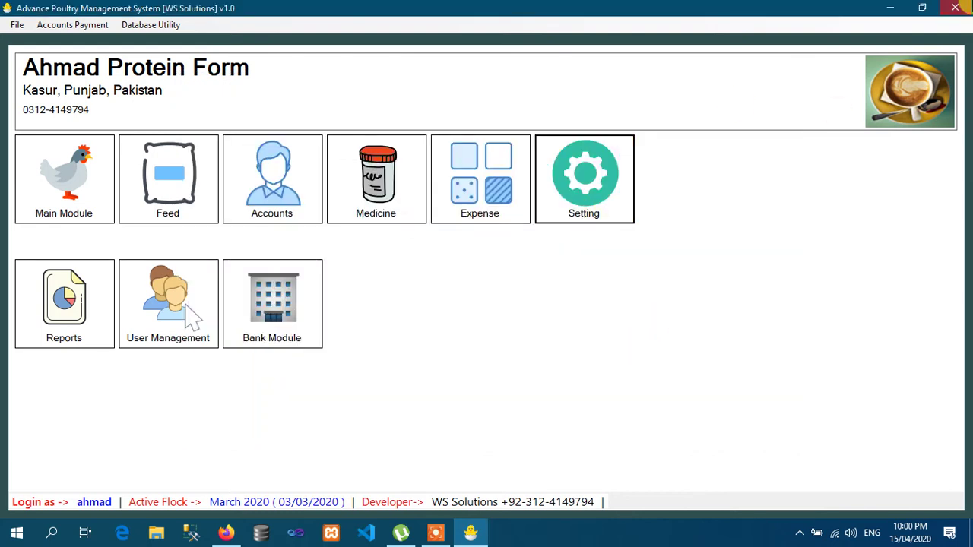
left_click(972, 1)
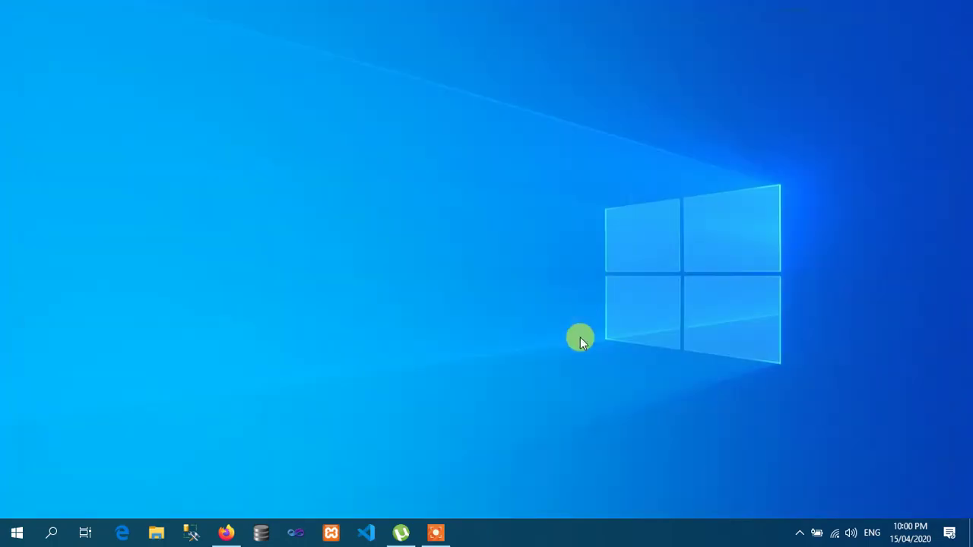
left_click(800, 535)
left_click(803, 477)
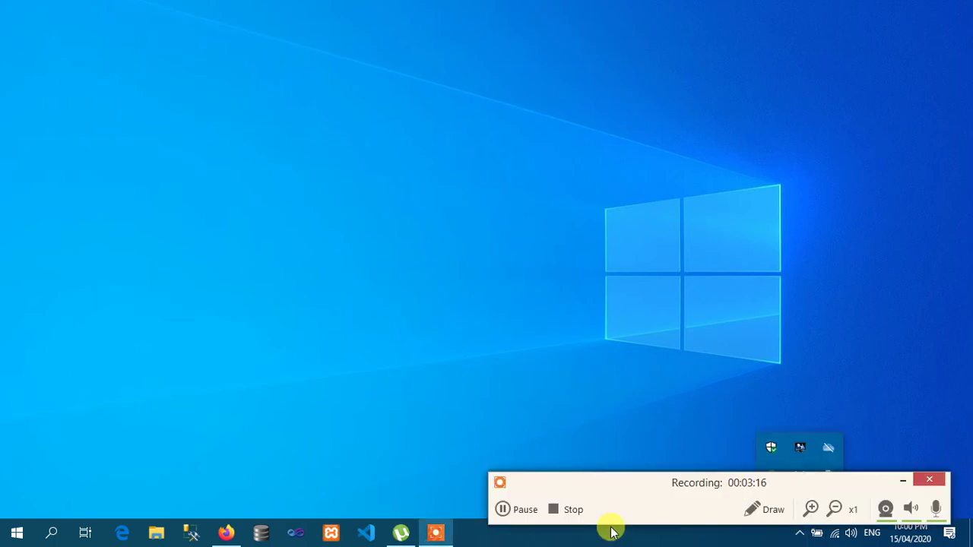
left_click(532, 512)
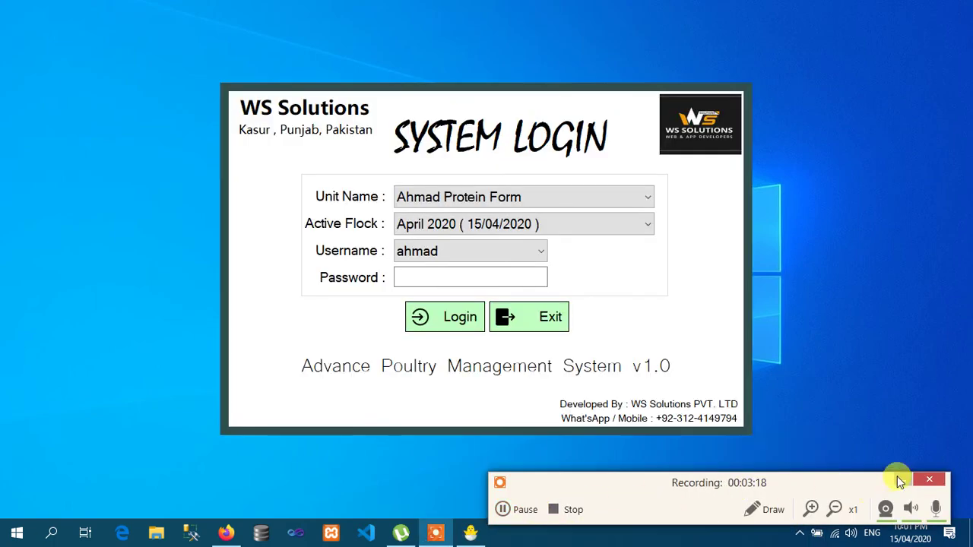
left_click(898, 481)
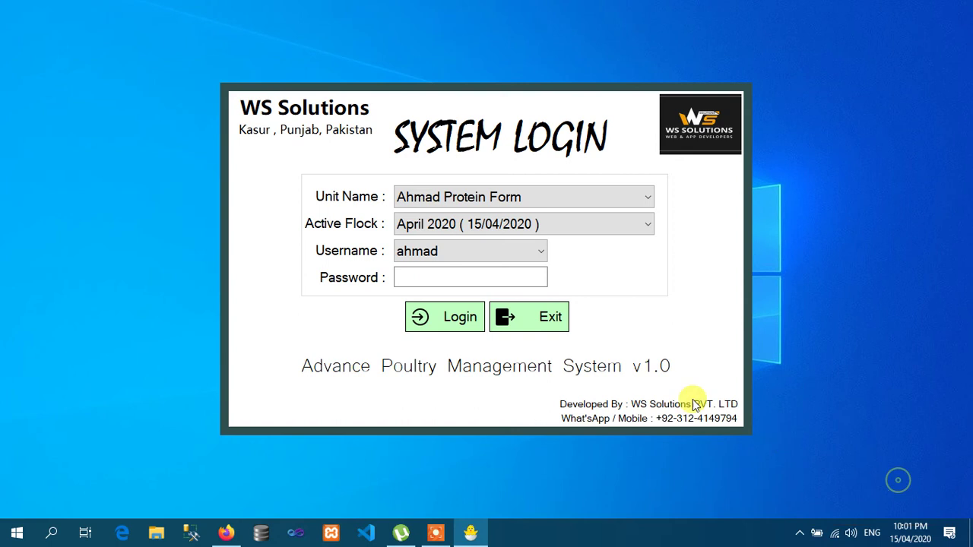
- Examine which active flocks the login form offers for the Ahmad Protein Form unit
left_click(548, 197)
left_click(555, 202)
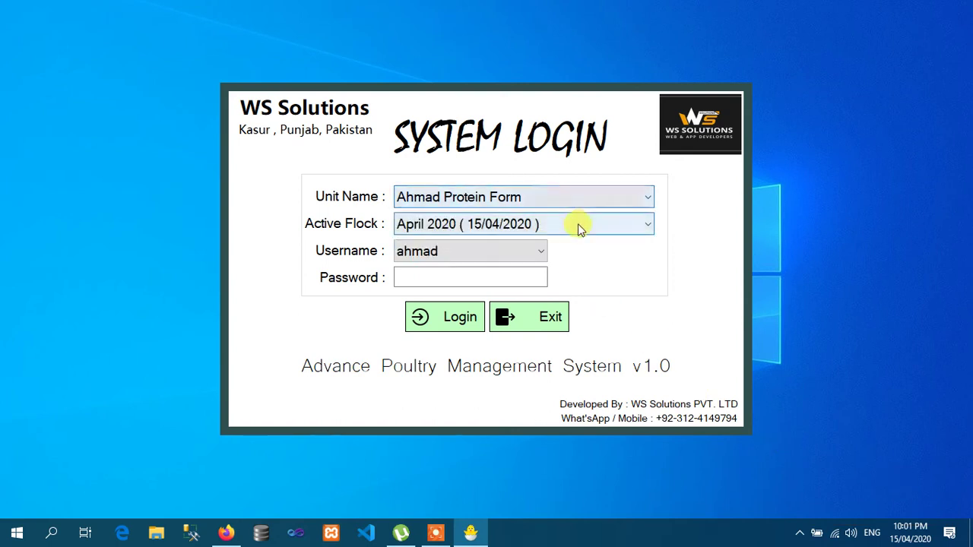
left_click(580, 229)
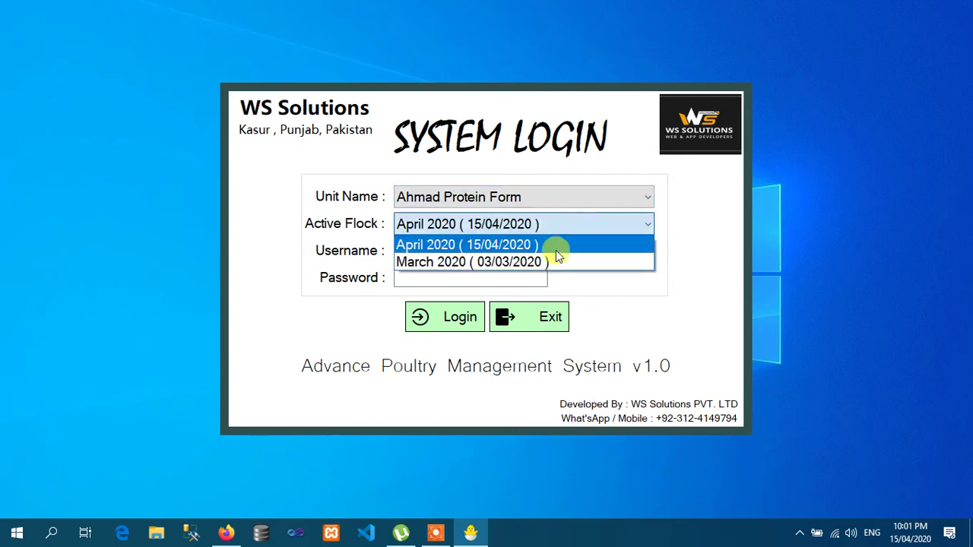
left_click(534, 245)
left_click(496, 226)
left_click(496, 226)
left_click(496, 227)
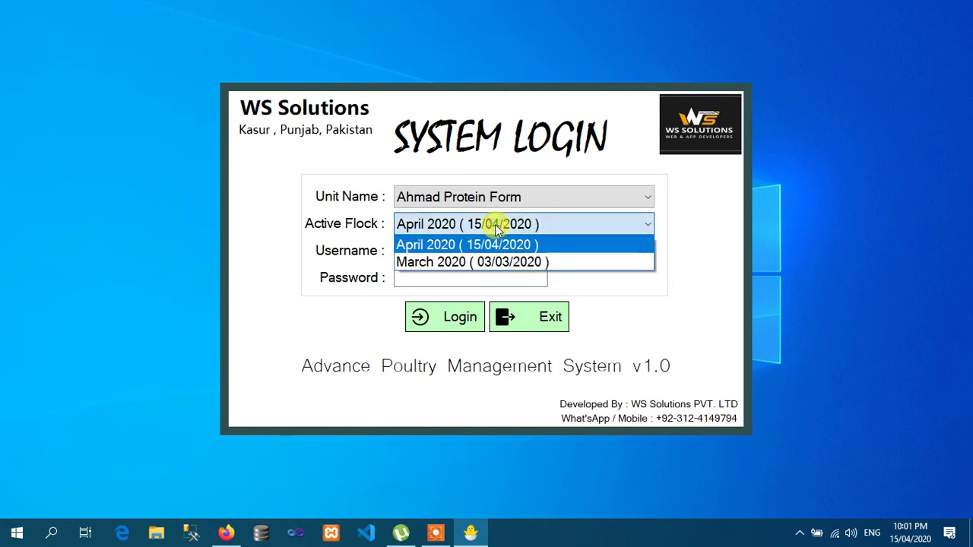
left_click(521, 264)
left_click(550, 224)
left_click(538, 245)
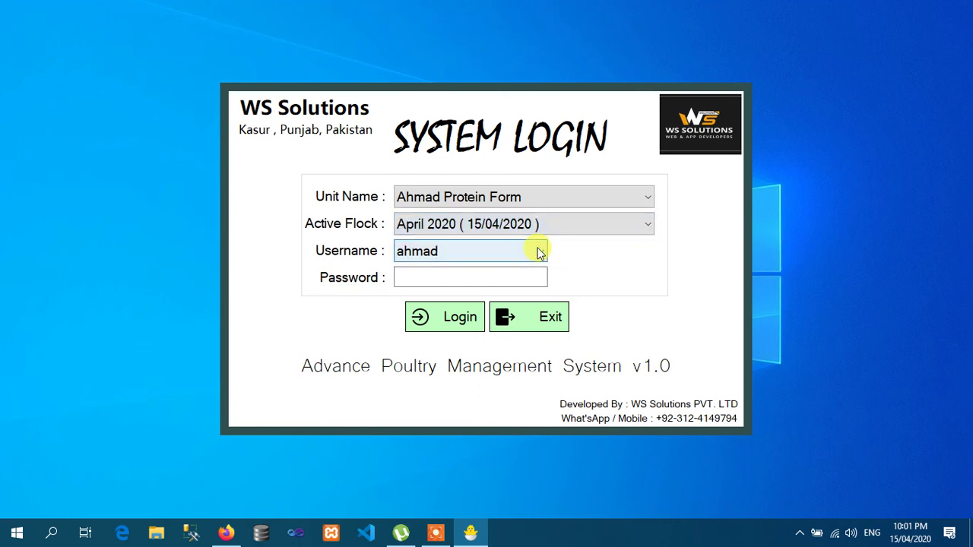
left_click(538, 223)
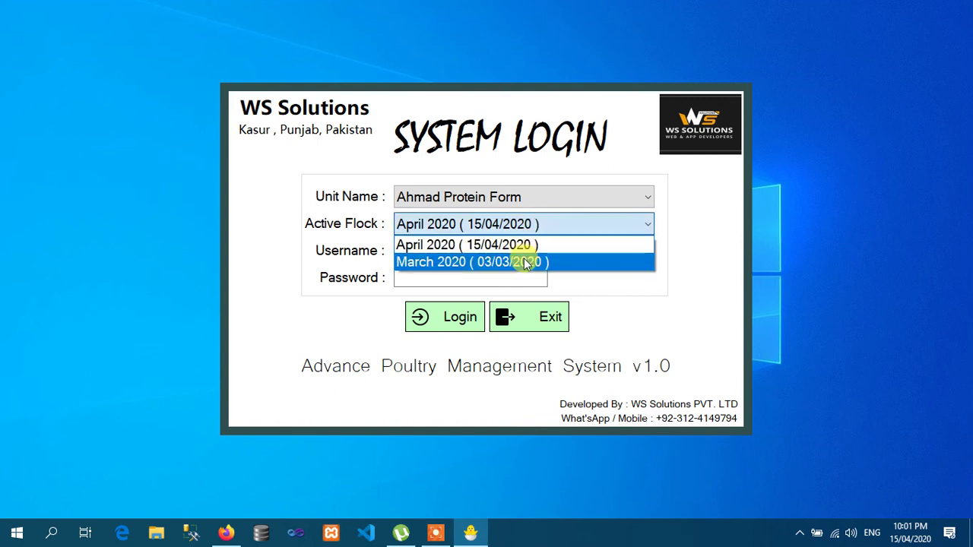
left_click(527, 262)
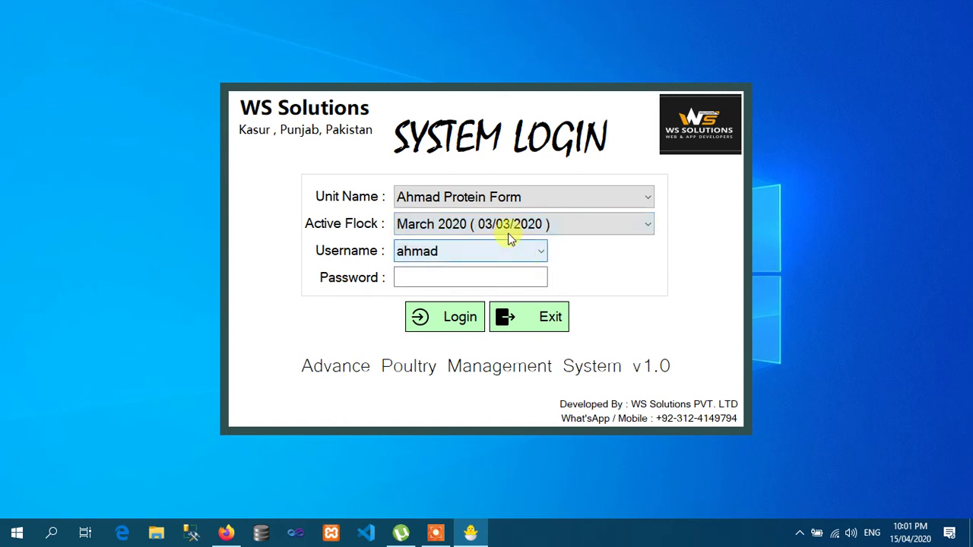
left_click(507, 227)
left_click(507, 245)
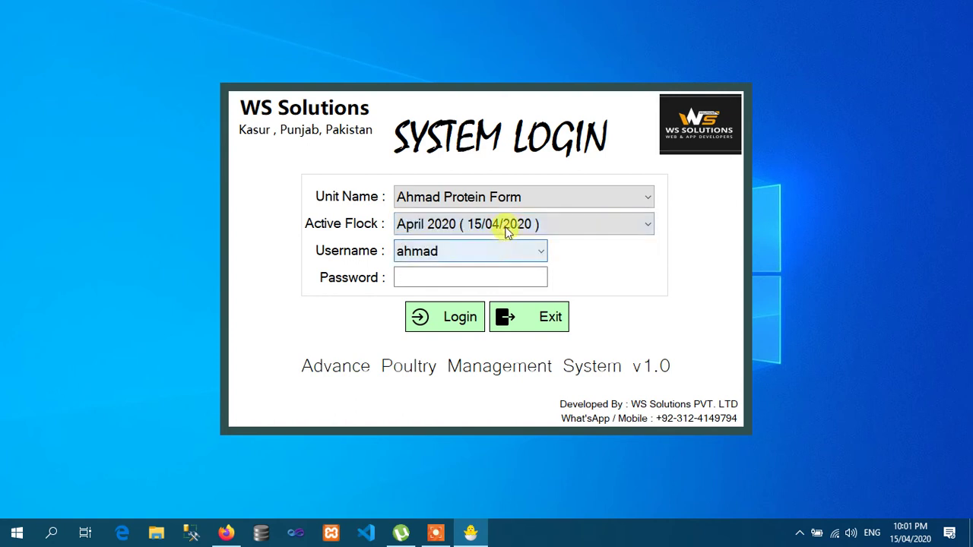
- Select the March 2020 flock as the active flock and log in with the account password
left_click(507, 224)
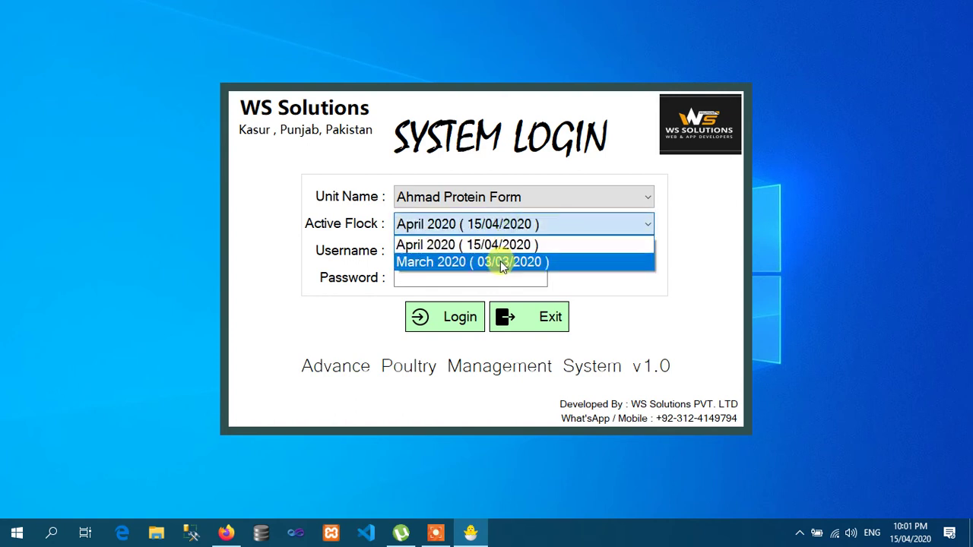
left_click(501, 262)
left_click(461, 277)
type("***")
key("Return")
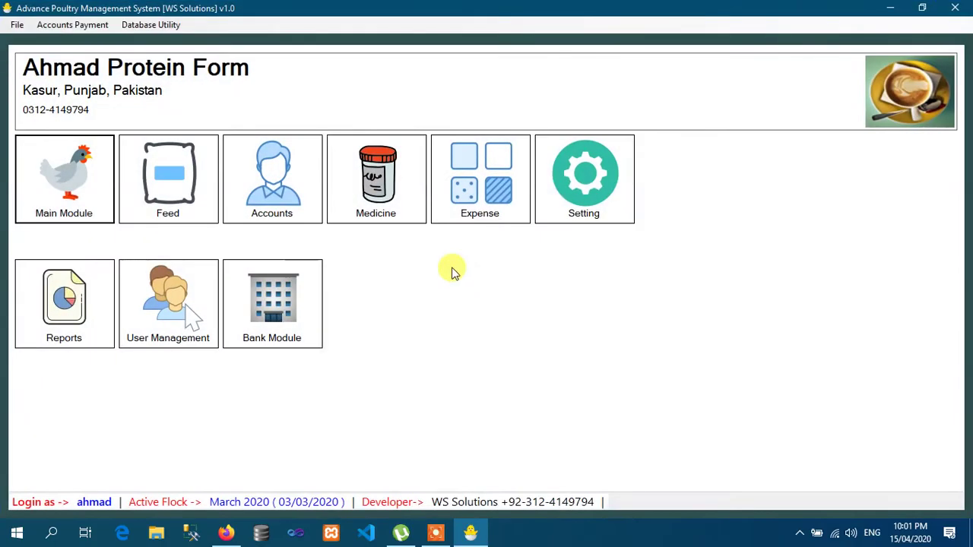
- View the expense details recorded for the March 2020 flock and close the window
left_click(465, 211)
left_click(480, 237)
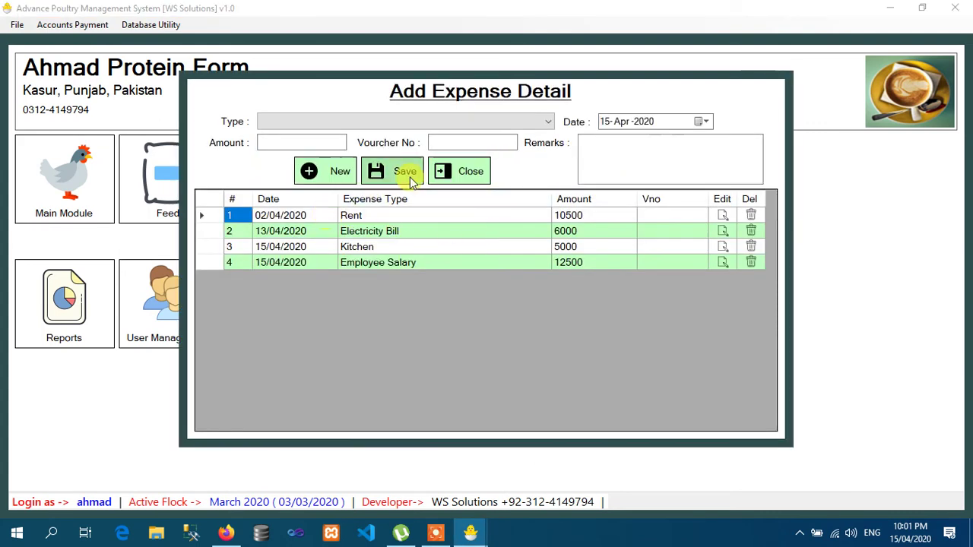
left_click(466, 171)
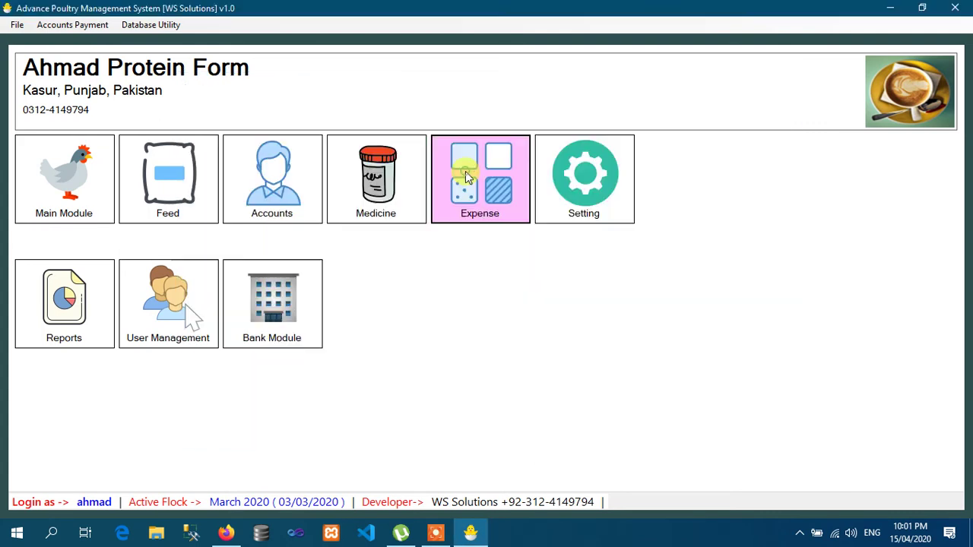
- Post the closing of the March 2020 flock with closing date 15-Apr-2020 and close the Closing Flock window
left_click(584, 182)
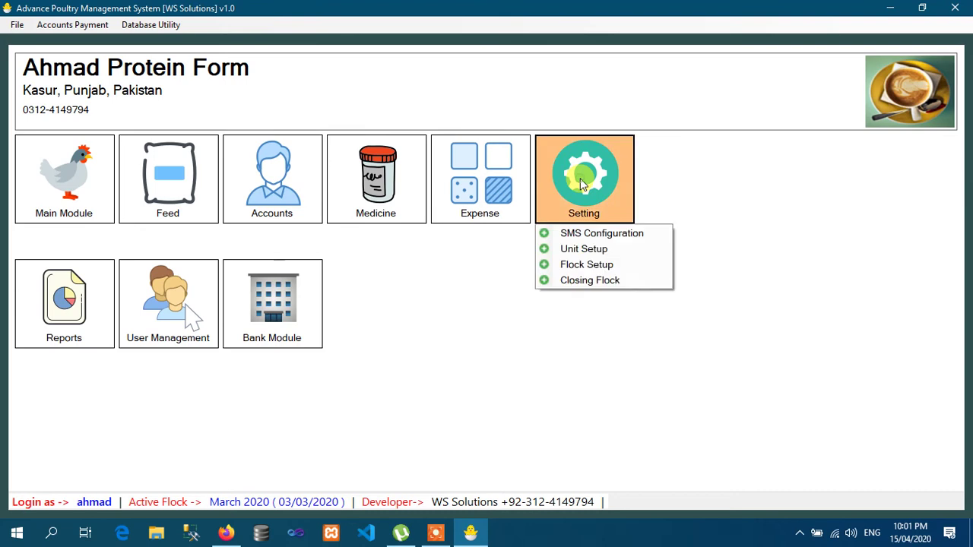
left_click(593, 283)
left_click(472, 315)
left_click(530, 341)
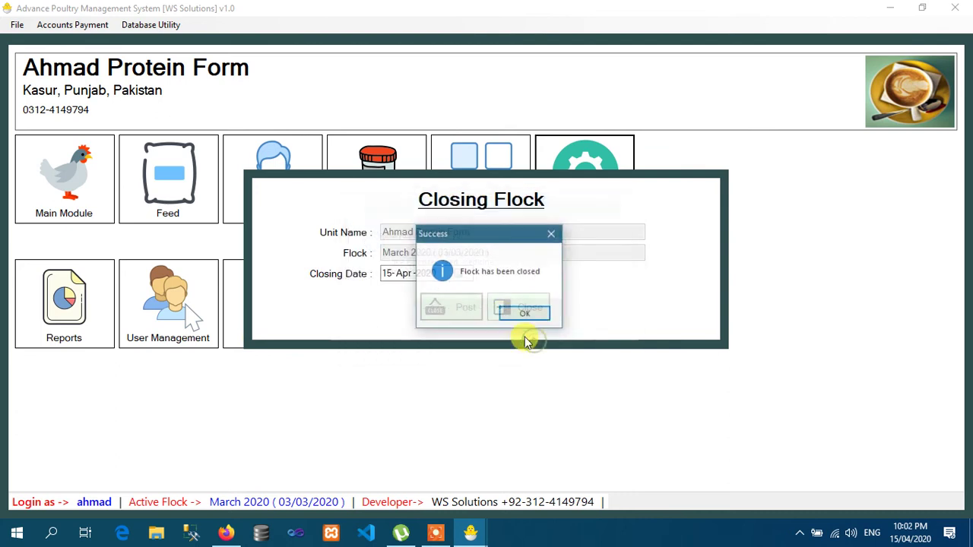
left_click(517, 315)
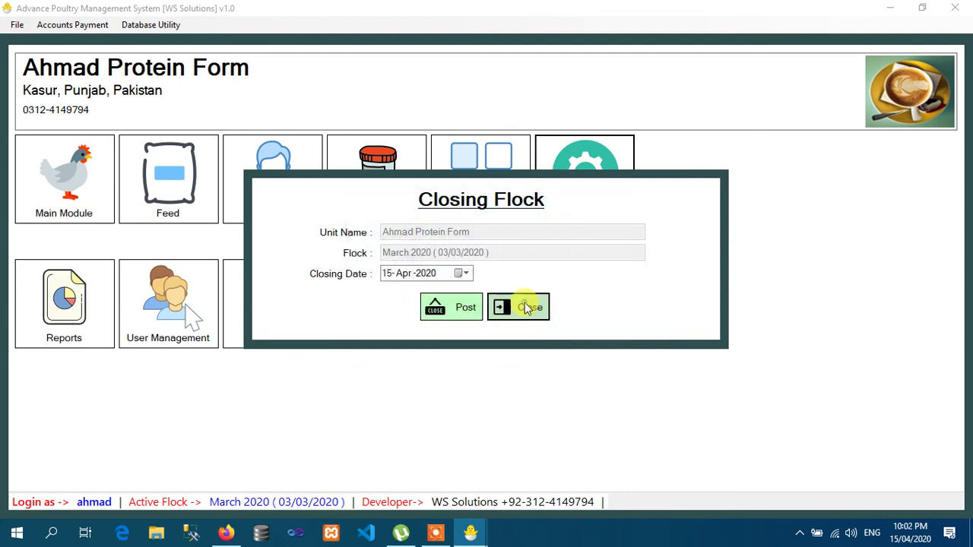
left_click(523, 309)
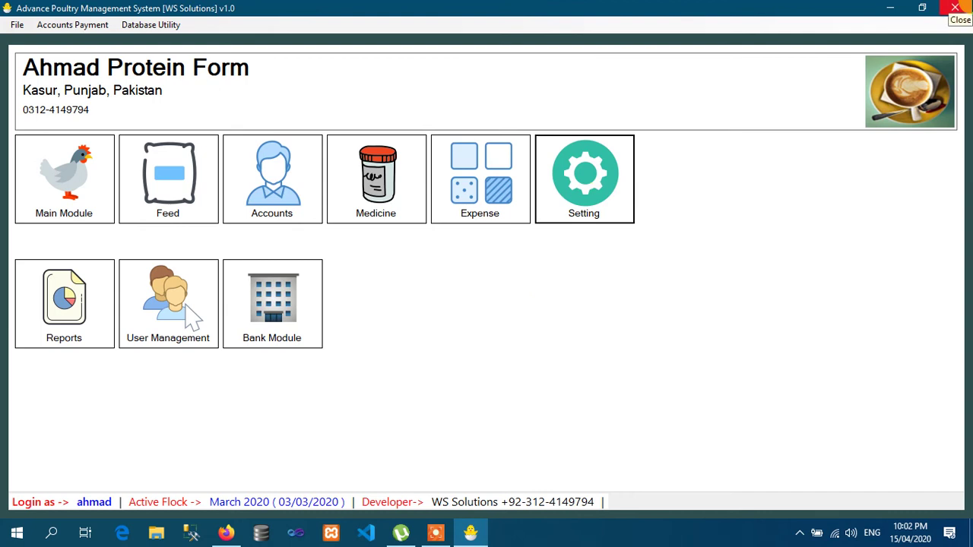
left_click(802, 531)
left_click(802, 479)
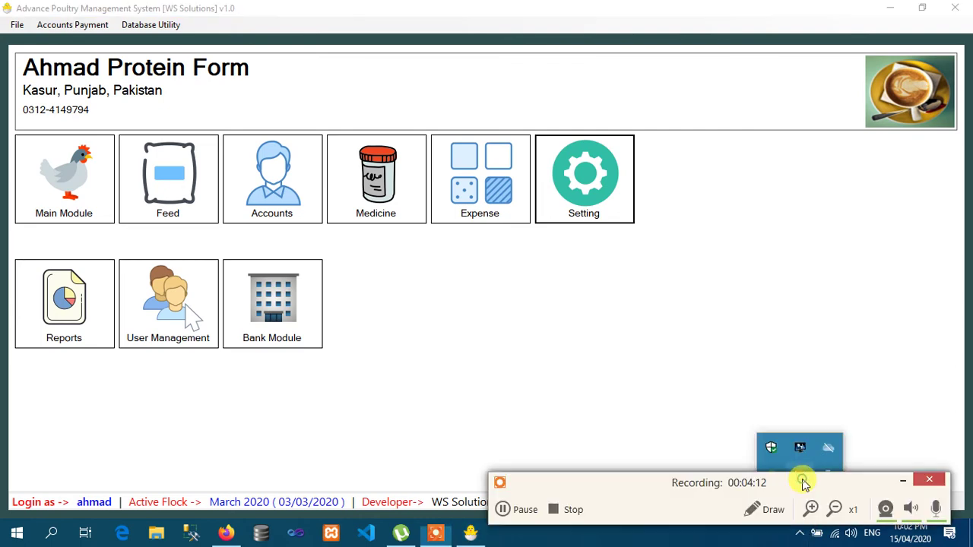
left_click(521, 508)
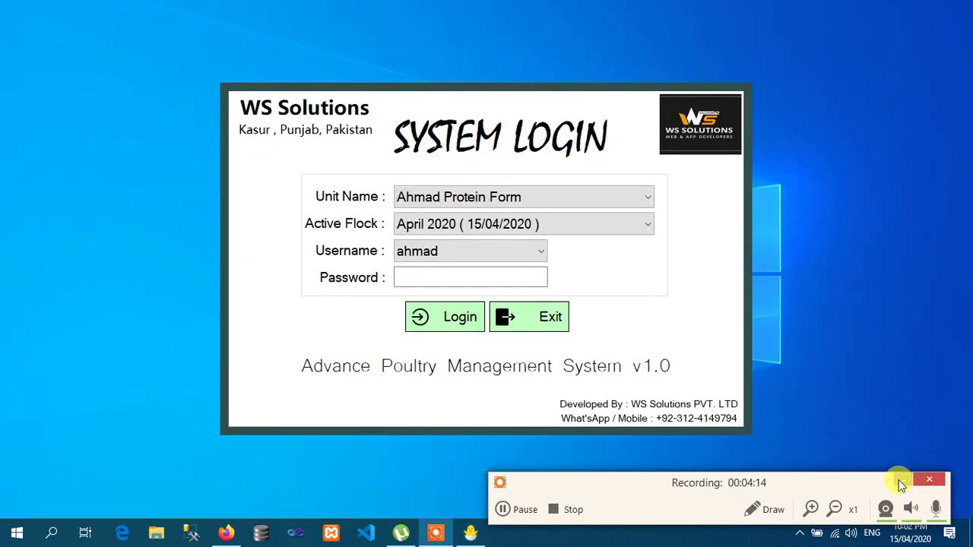
left_click(902, 481)
- Choose April 2020 (15/04/2020) as the active flock and log in with the account password
left_click(469, 223)
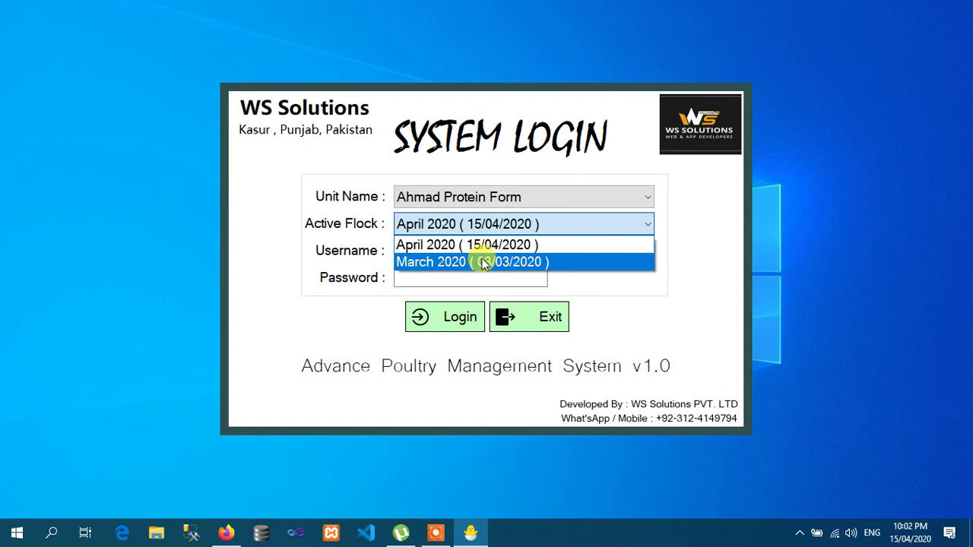
left_click(485, 245)
left_click(487, 231)
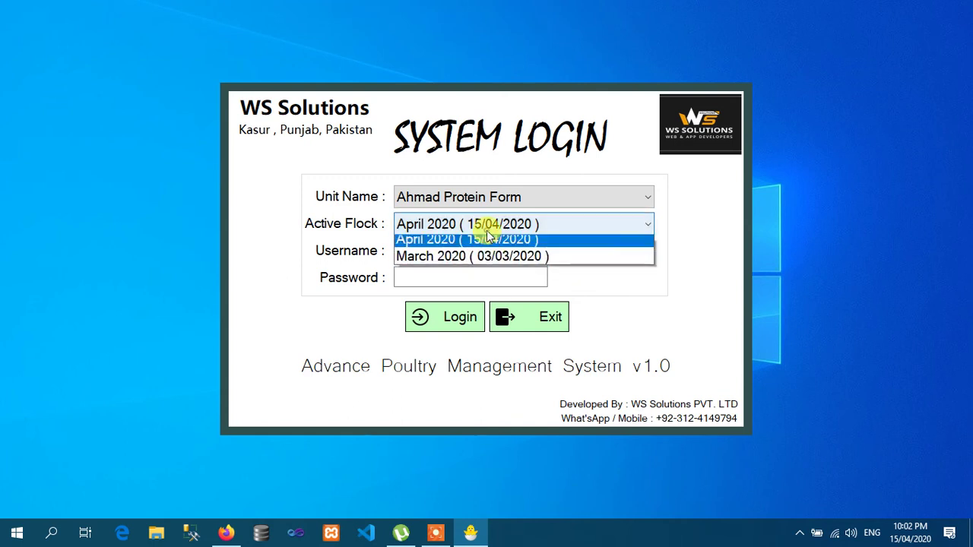
left_click(482, 227)
left_click(456, 278)
type("*")
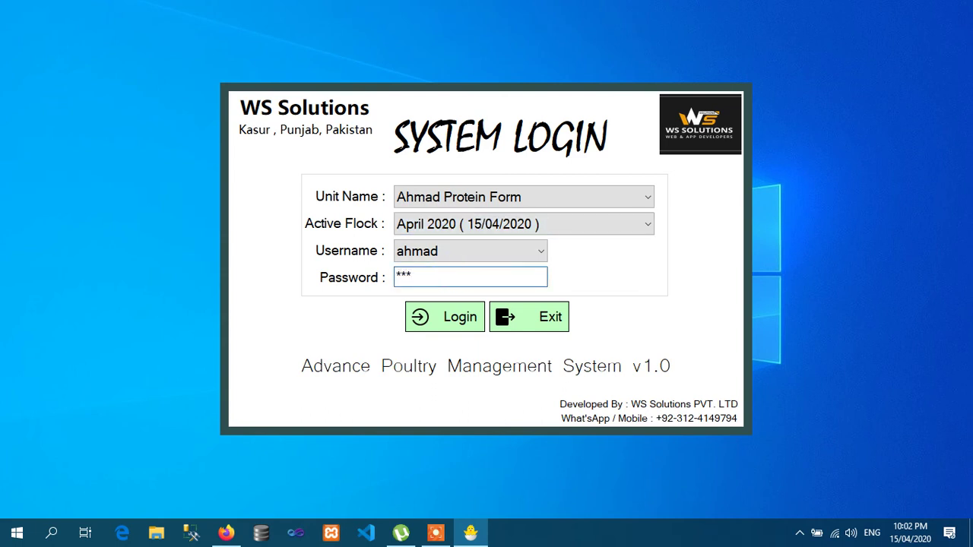
key("Return")
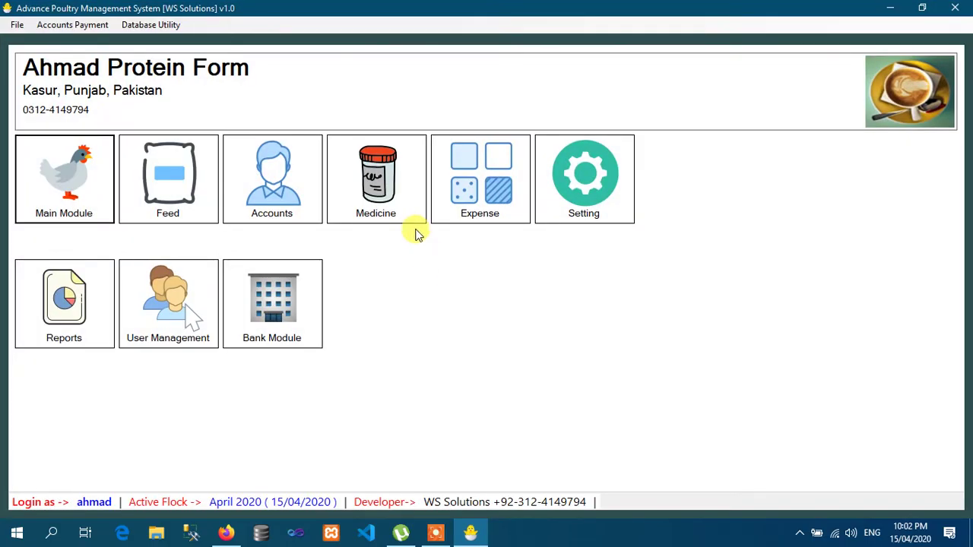
- Check the expense details of the April 2020 flock and open the Accounts List
left_click(403, 215)
left_click(403, 233)
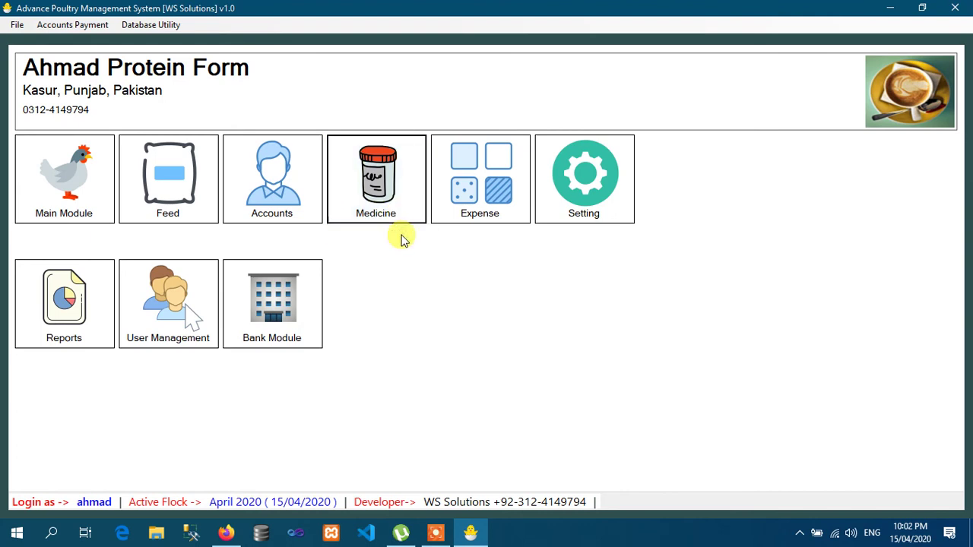
left_click(566, 207)
left_click(499, 196)
left_click(499, 234)
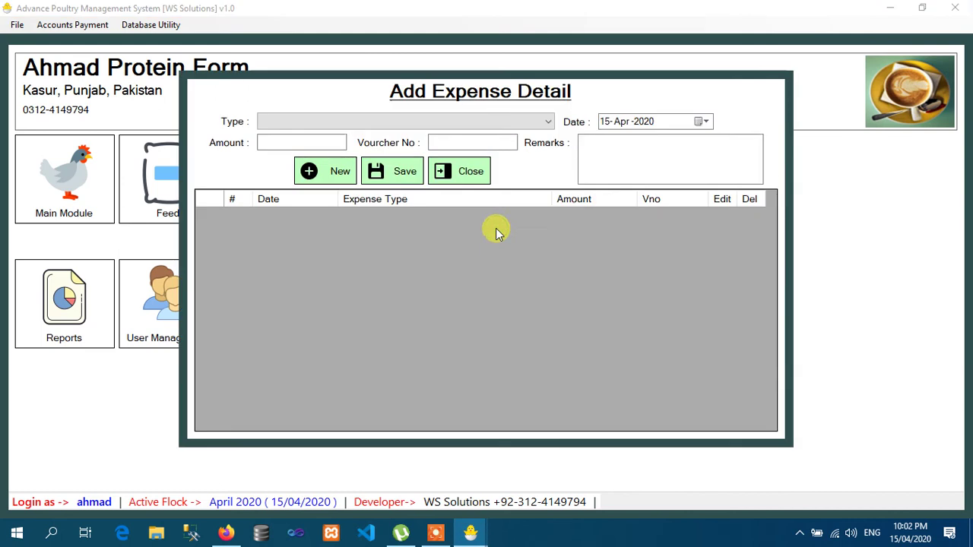
left_click(459, 170)
left_click(262, 199)
left_click(273, 233)
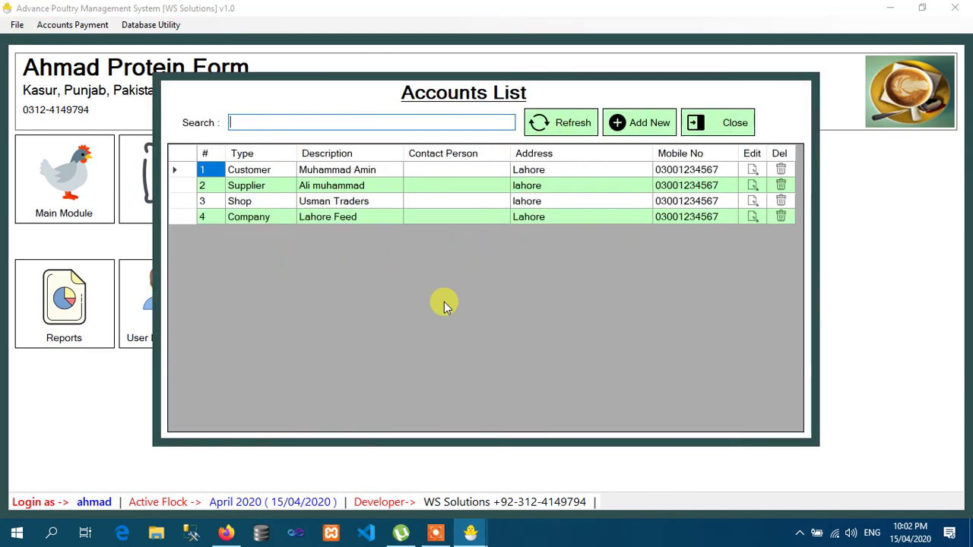
- Close the Accounts List, view the feed details of the April 2020 flock, and close that window
left_click(736, 134)
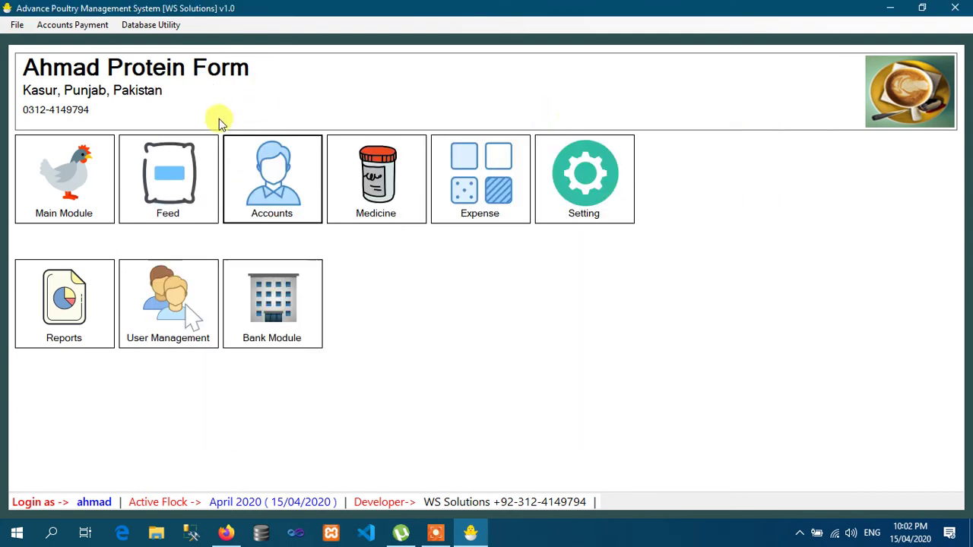
left_click(209, 204)
left_click(200, 238)
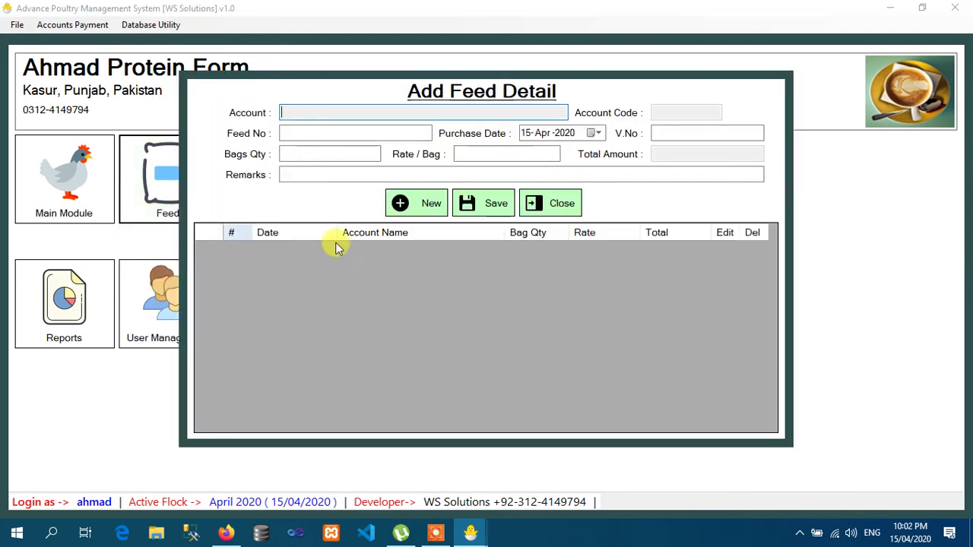
left_click(565, 204)
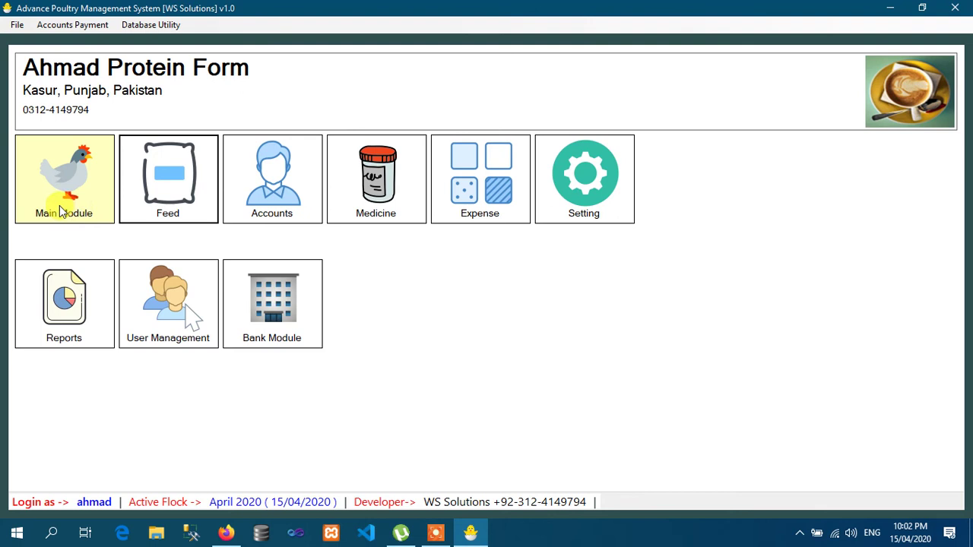
- View the sale details and the bird purchase details of the April 2020 flock, closing each window
left_click(61, 213)
left_click(60, 235)
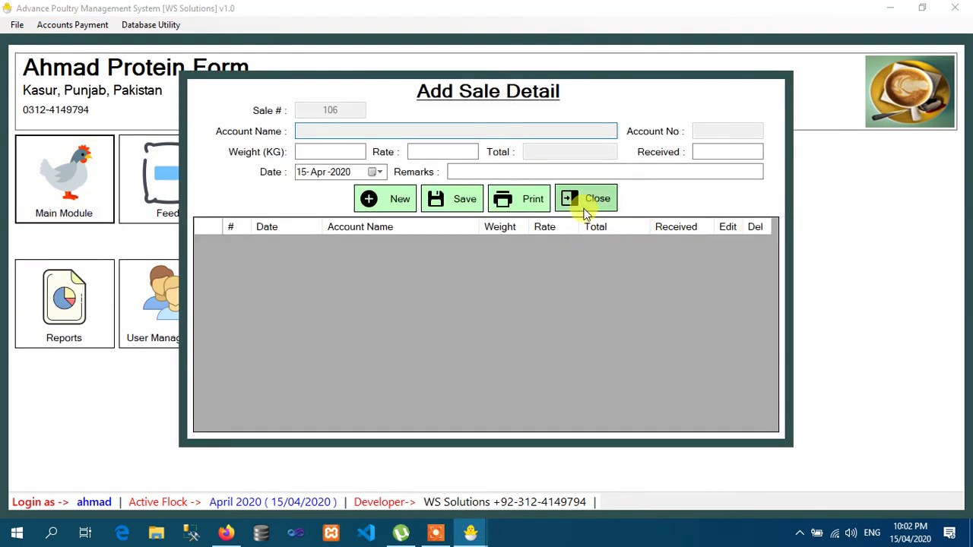
left_click(582, 202)
left_click(65, 191)
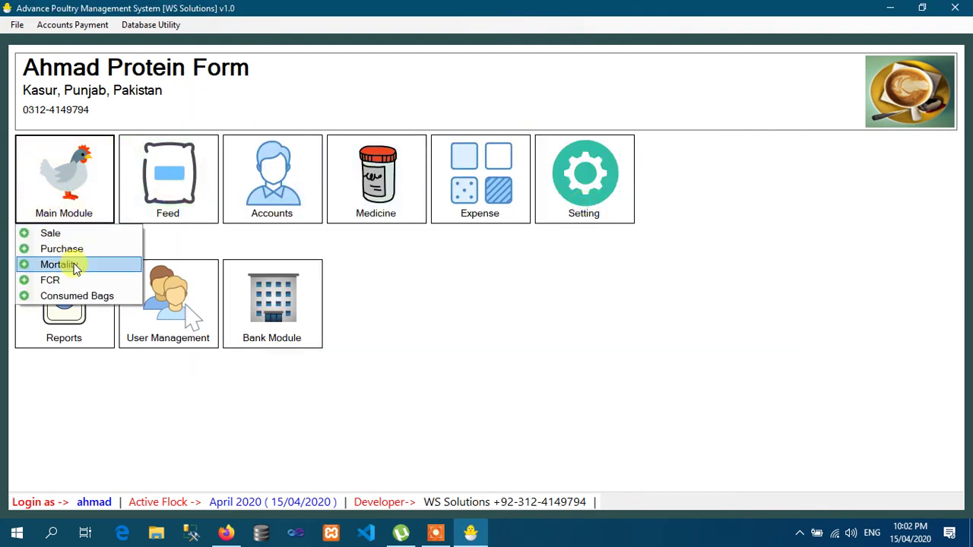
left_click(71, 247)
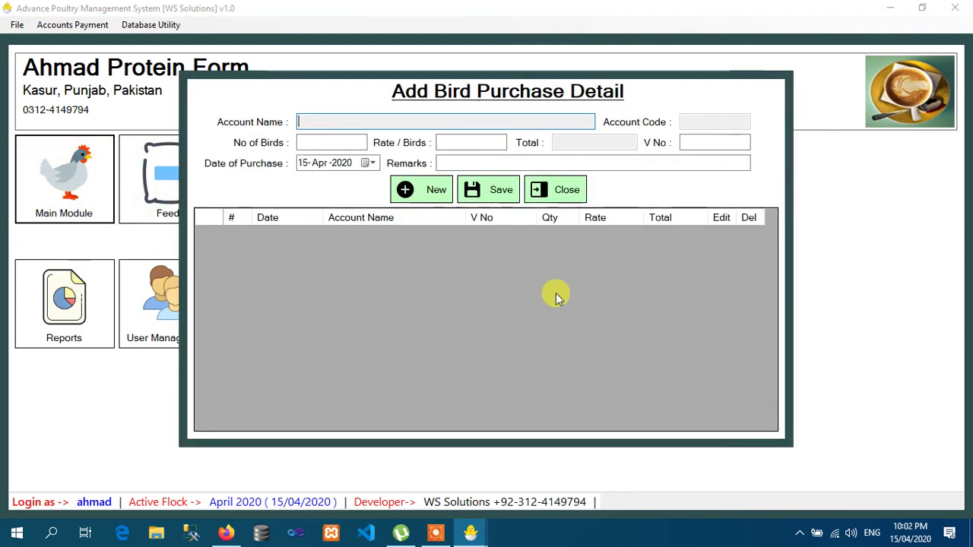
left_click(564, 191)
- Prepare the Customer Due Amount List report for the April 2020 flock
left_click(50, 331)
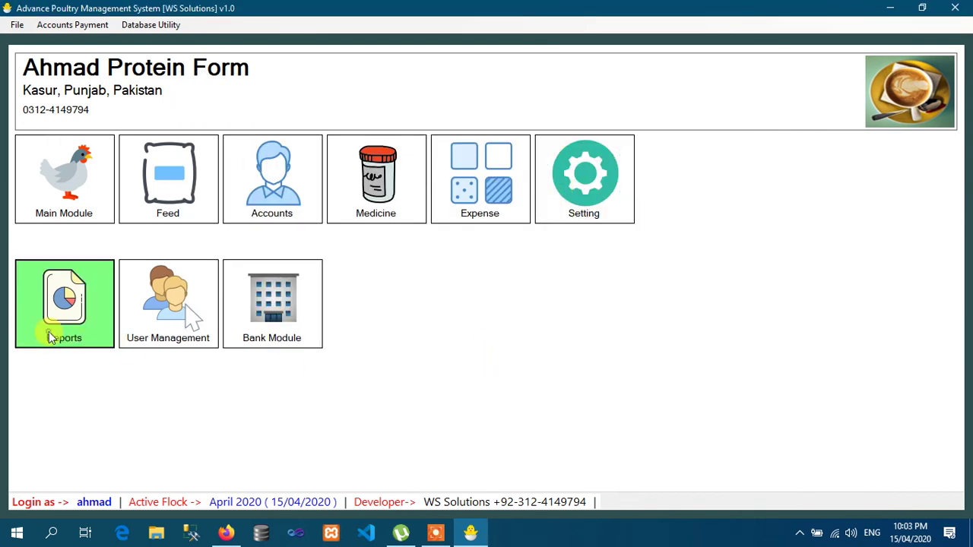
left_click(446, 142)
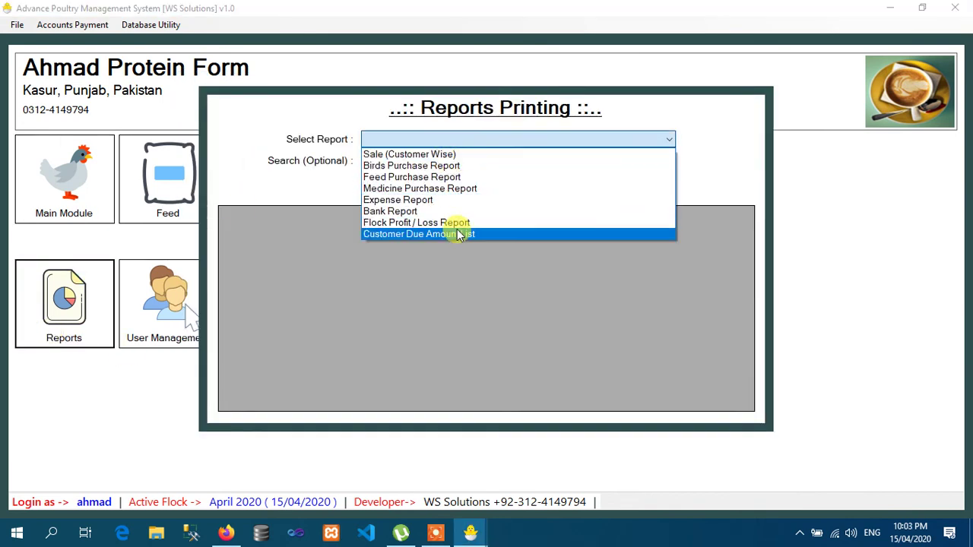
left_click(459, 235)
left_click(418, 187)
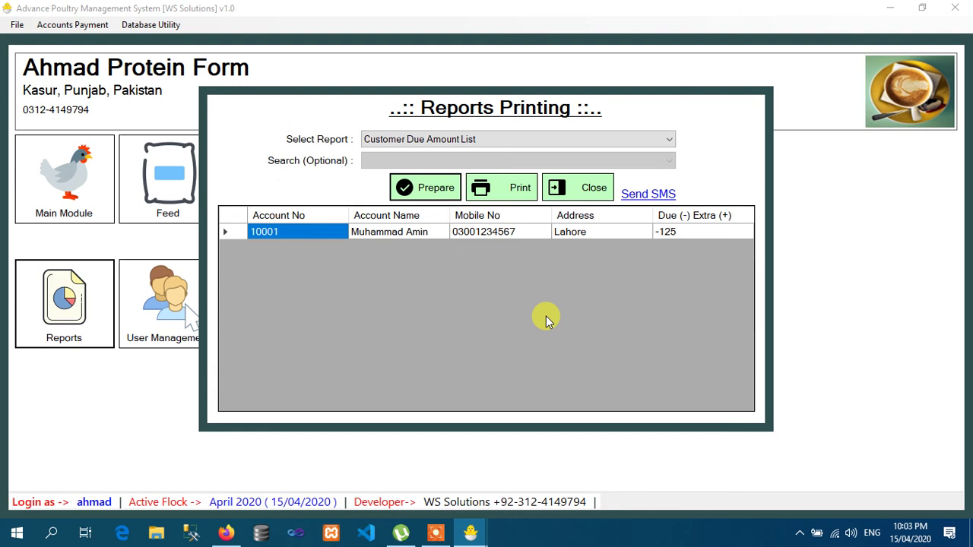
- Prepare the Sale (Customer Wise) report for the listed customer in the April 2020 flock
left_click(524, 140)
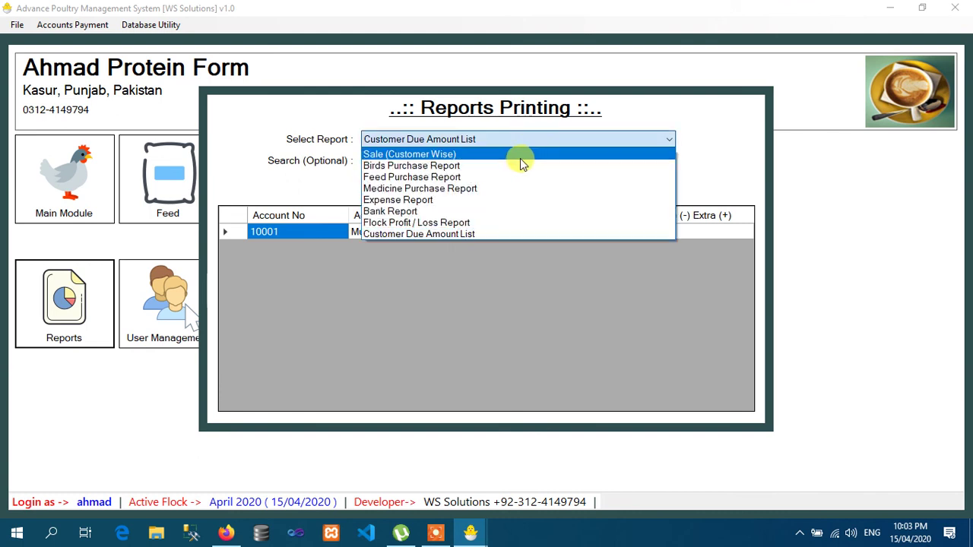
left_click(520, 155)
left_click(423, 190)
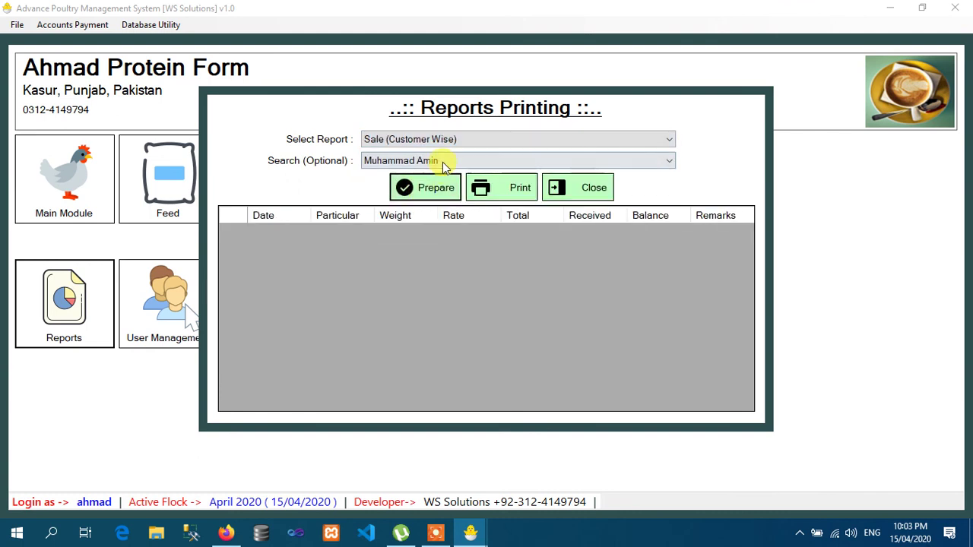
left_click(441, 160)
left_click(441, 175)
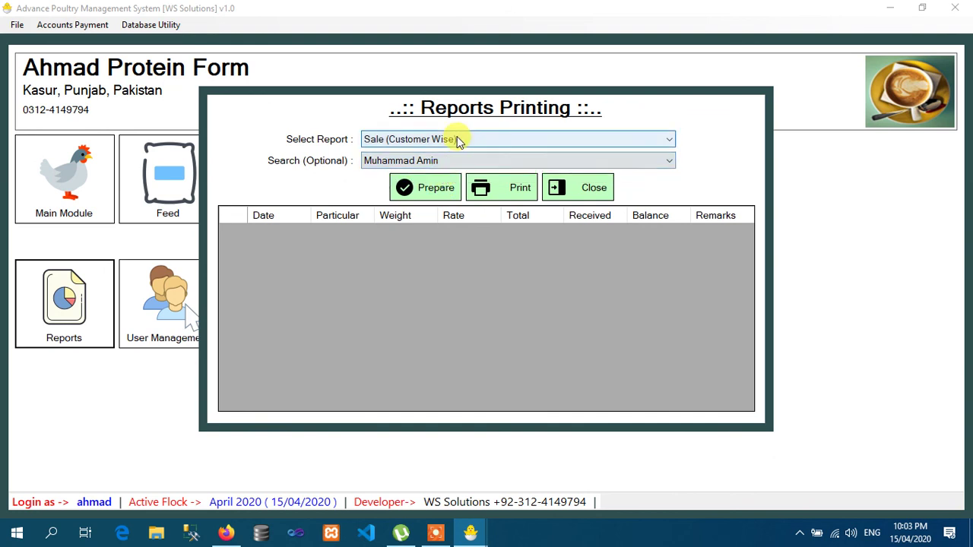
- Switch the report selection back to Customer Due Amount List and close the Reports Printing window
left_click(456, 137)
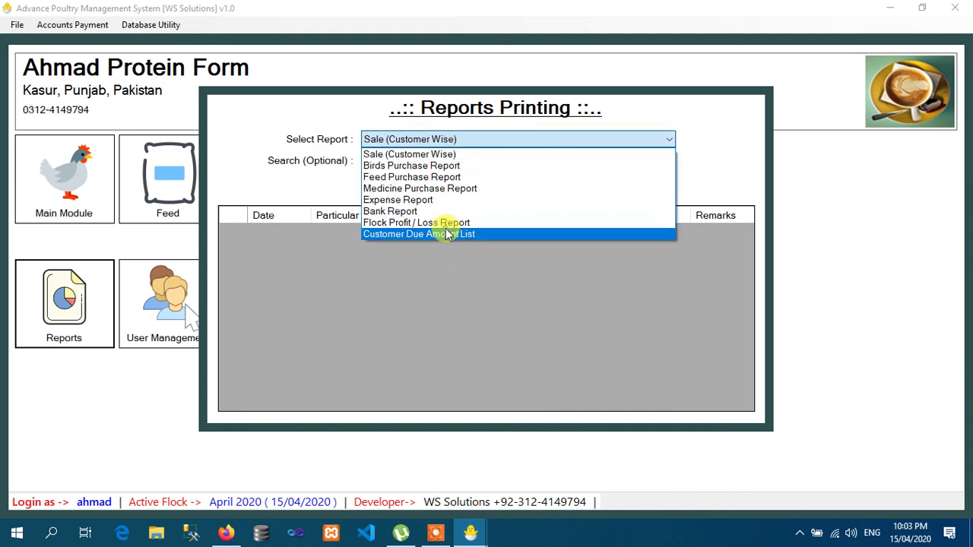
left_click(447, 233)
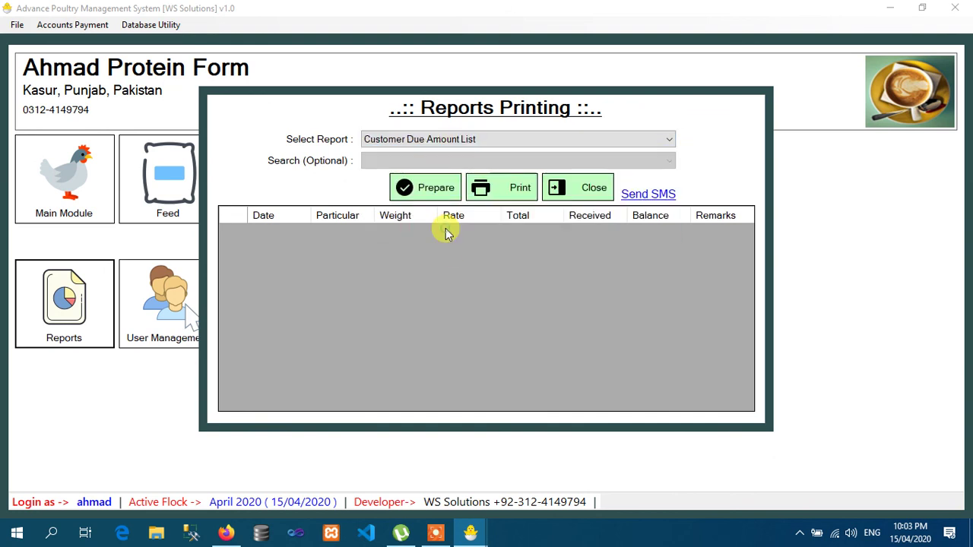
left_click(597, 188)
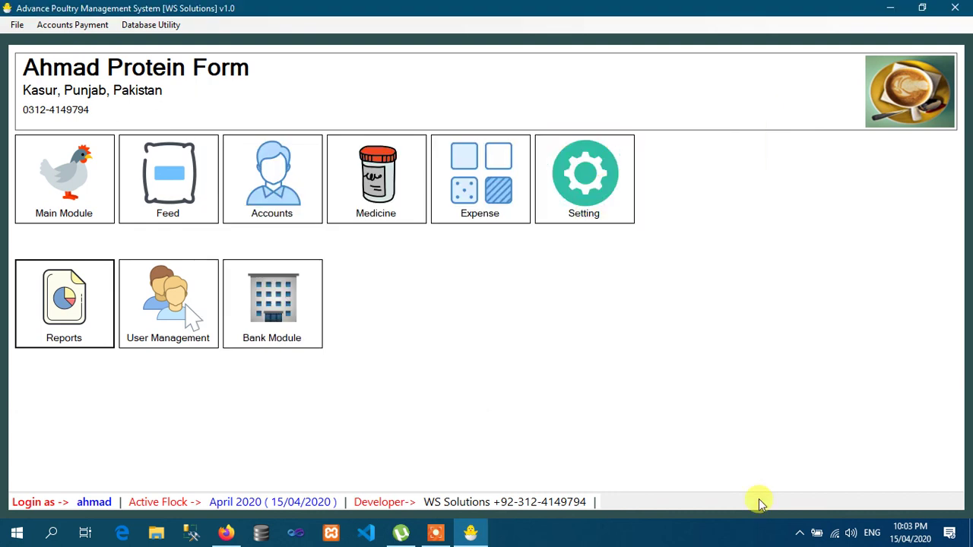
left_click(803, 534)
left_click(801, 474)
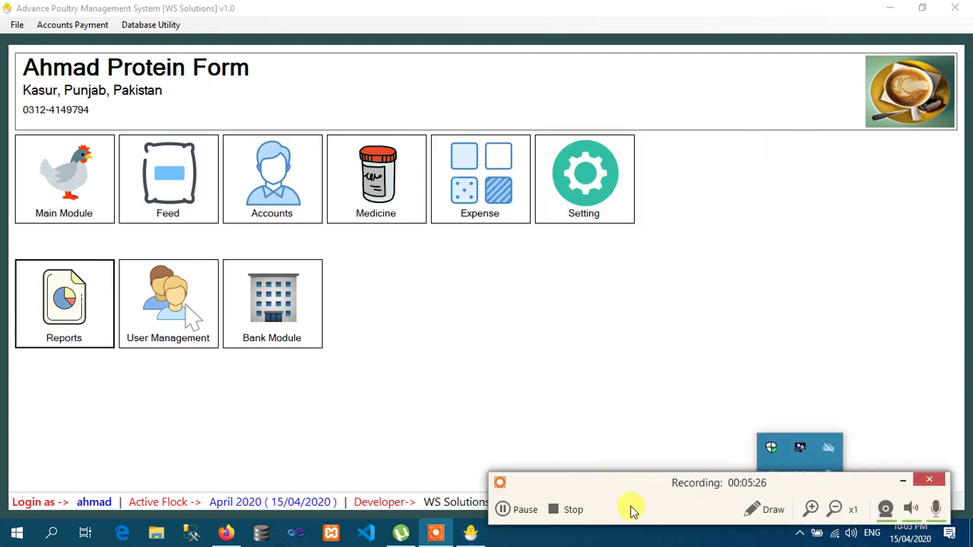
left_click(524, 510)
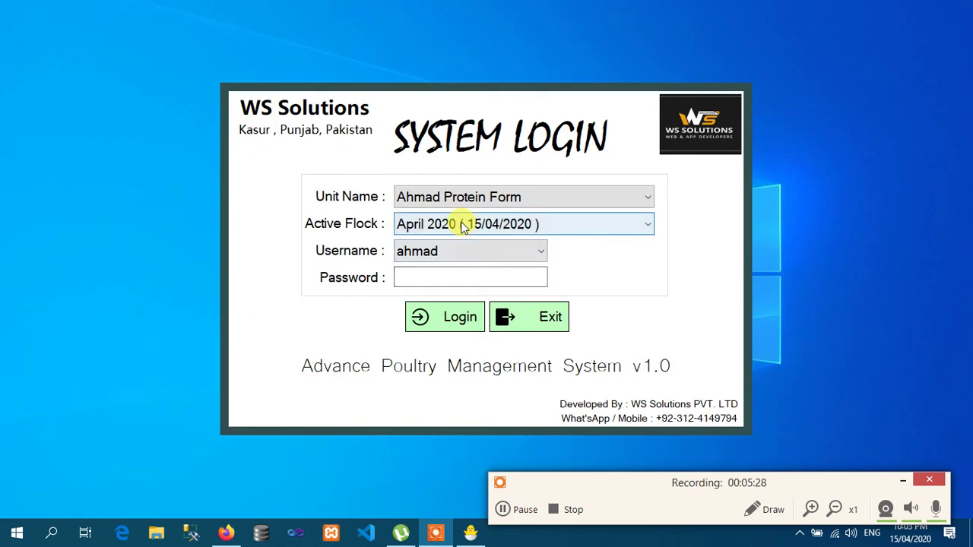
left_click(900, 480)
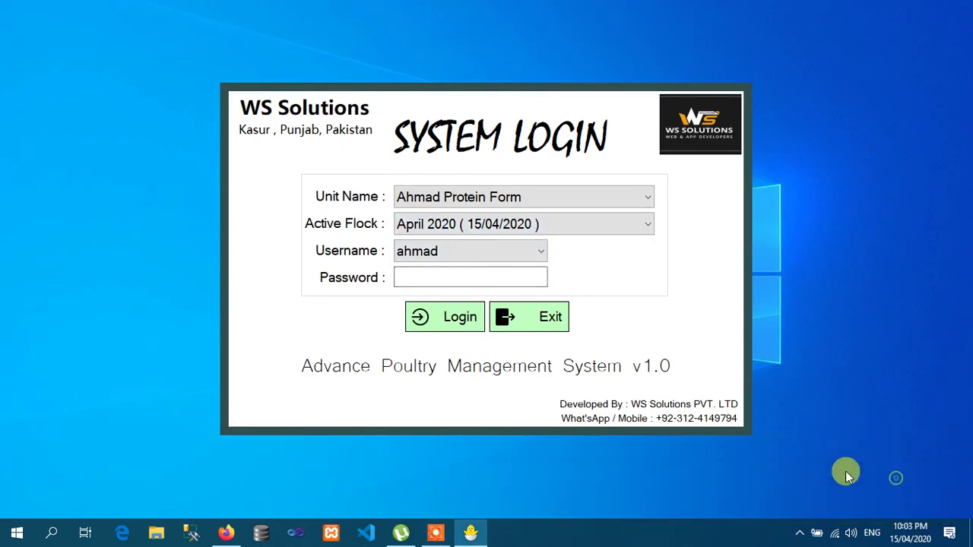
- Choose March 2020 (03/03/2020) as the active flock of Ahmad Protein Form and log in with the account password
left_click(536, 200)
left_click(536, 199)
left_click(537, 223)
left_click(527, 262)
left_click(449, 277)
type("*")
key("Return")
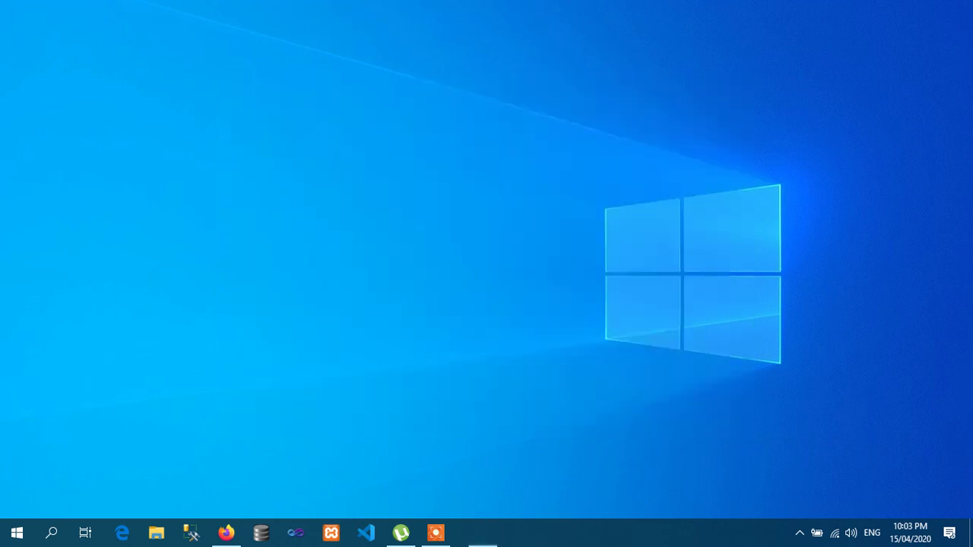
- Prepare the Sale (Customer Wise) report for the customer in the March 2020 flock and open its printable PDF
left_click(67, 299)
left_click(434, 139)
left_click(445, 154)
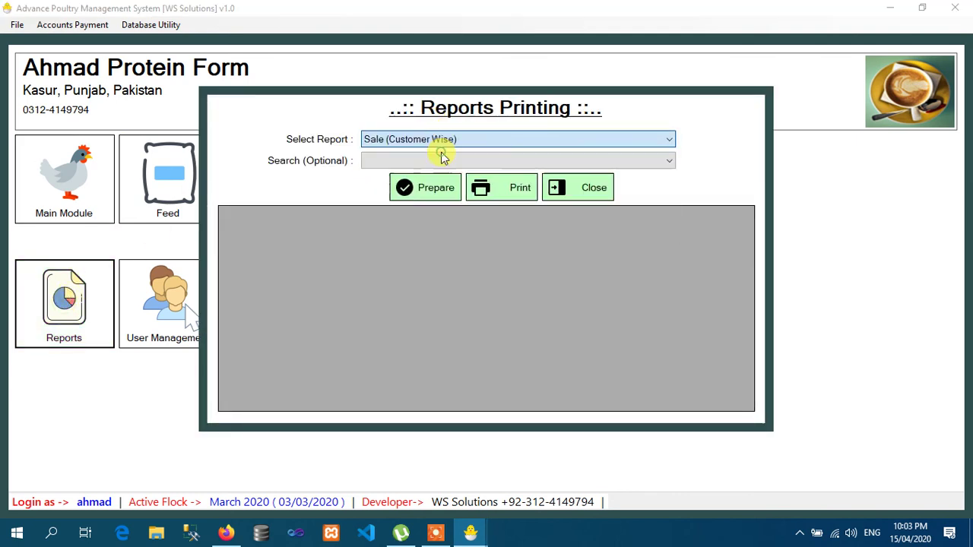
left_click(432, 187)
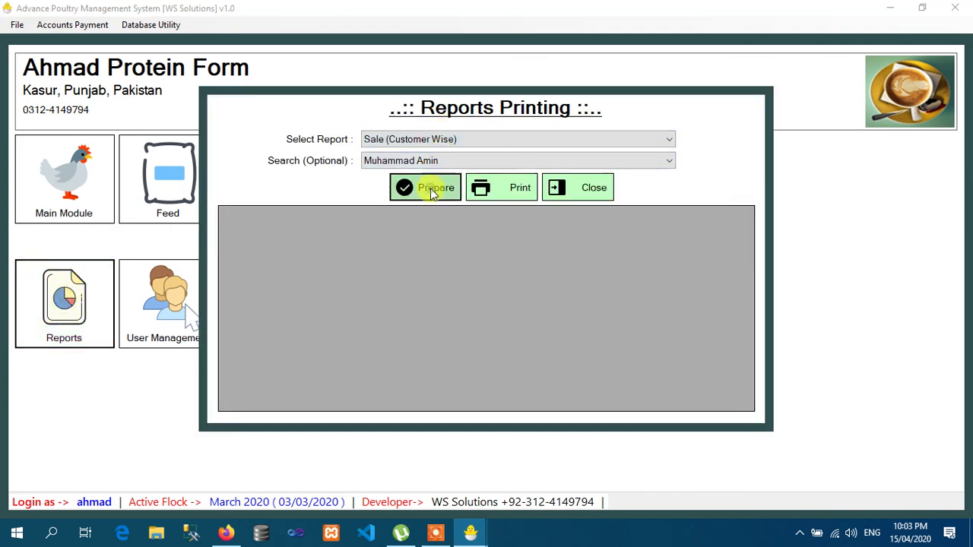
left_click(521, 195)
left_click(545, 325)
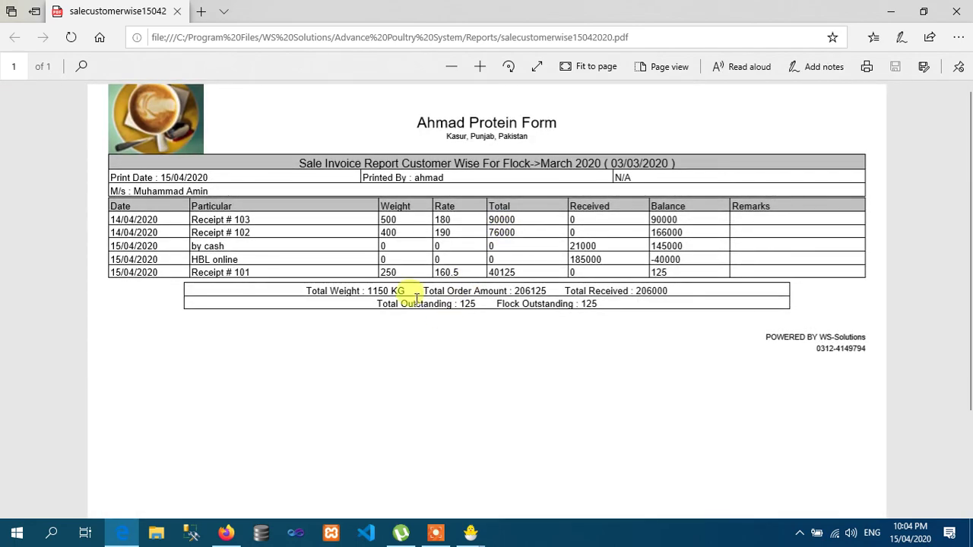
- Examine the Total Outstanding and Flock Outstanding figures in the sale report, and close the PDF and the Reports Printing window
left_click_drag(378, 303, 453, 304)
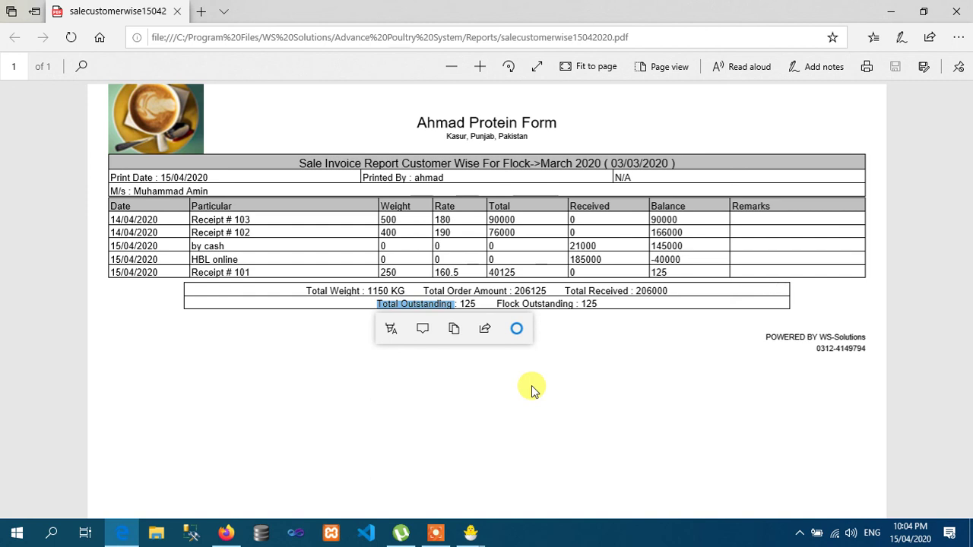
left_click_drag(499, 304, 599, 304)
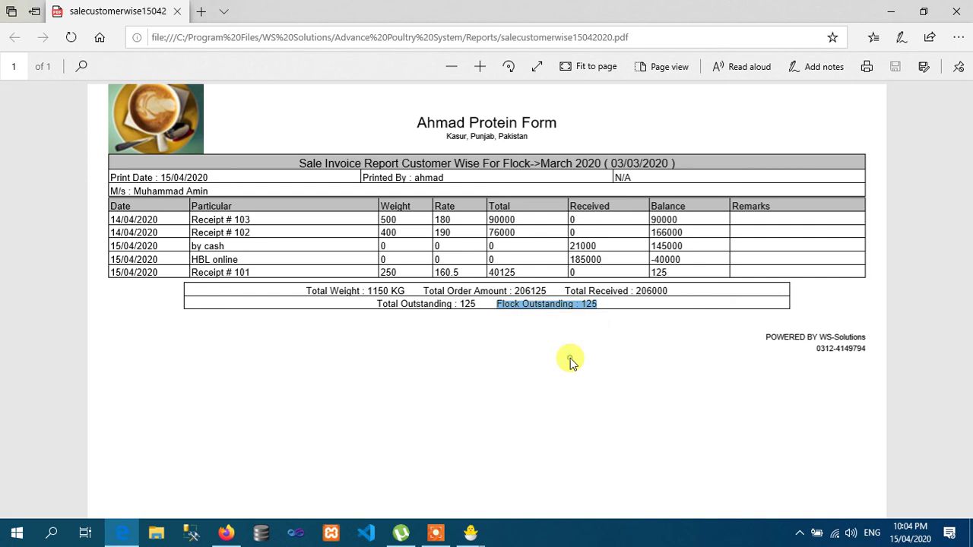
left_click(956, 11)
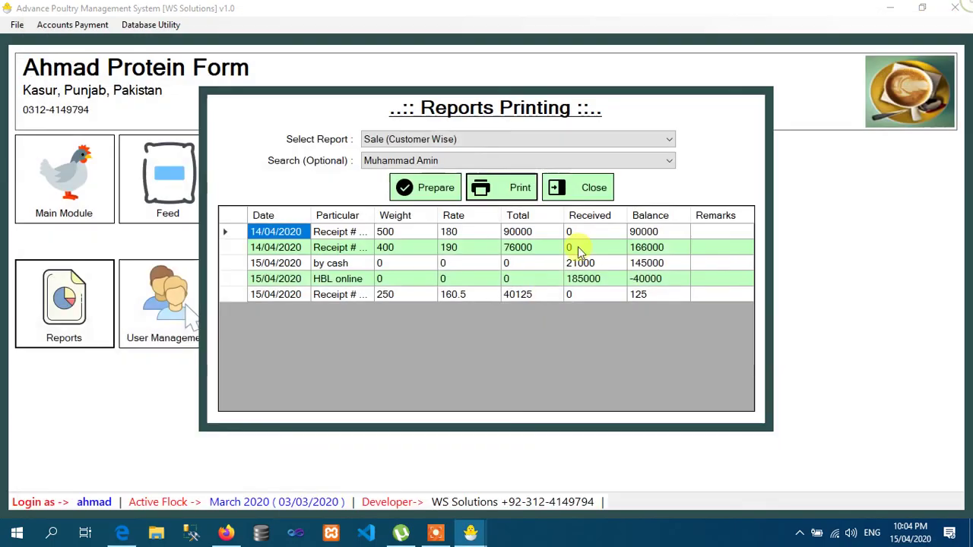
left_click(576, 186)
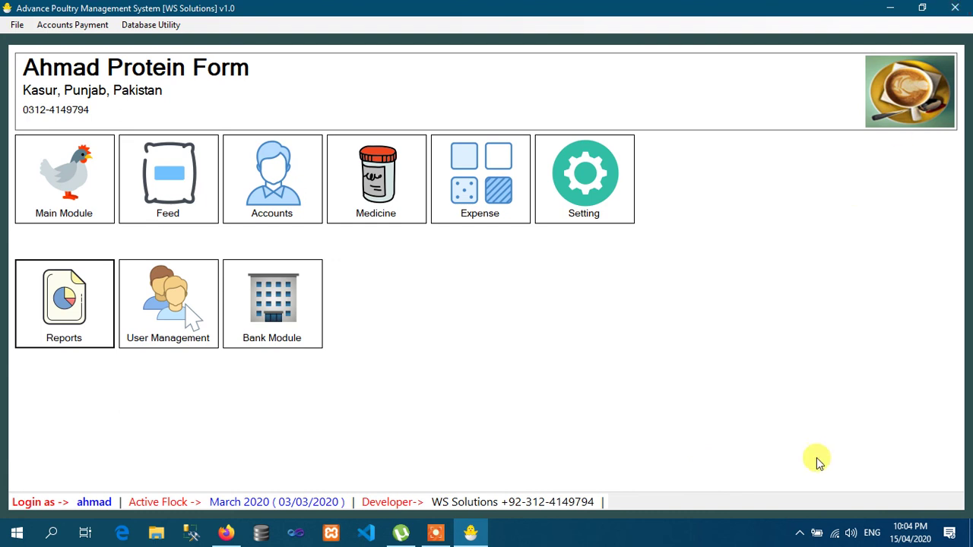
left_click(800, 534)
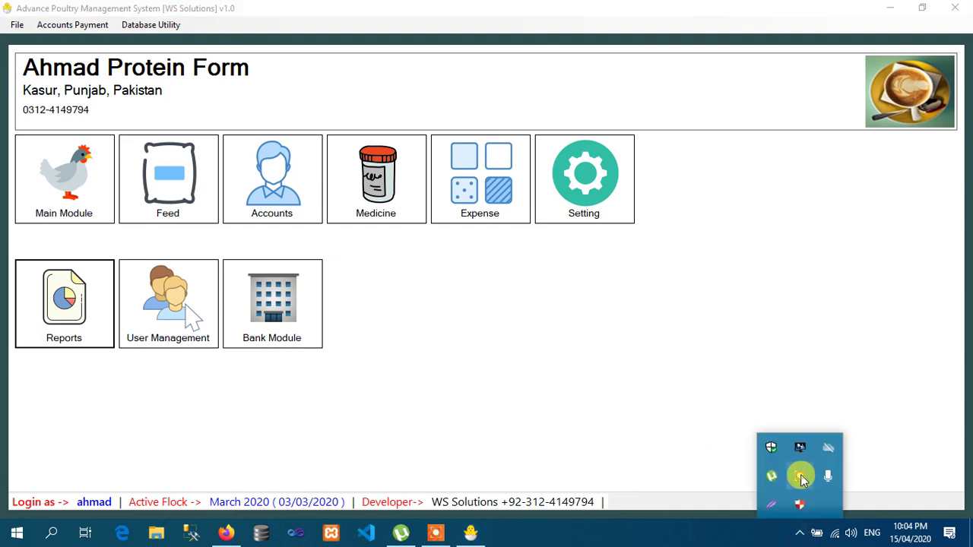